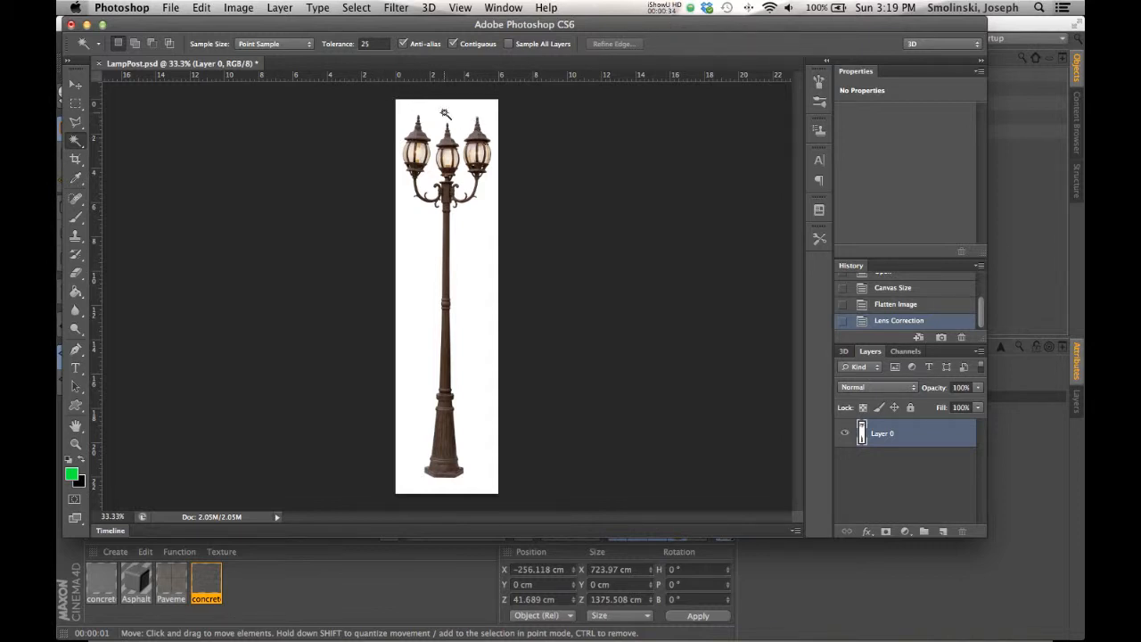
Select the white background around the lamp post with the Magic Wand and add the enclosed gaps around the centre post and one side lantern.
{"action": "left_click", "coordinate": [416, 273]}
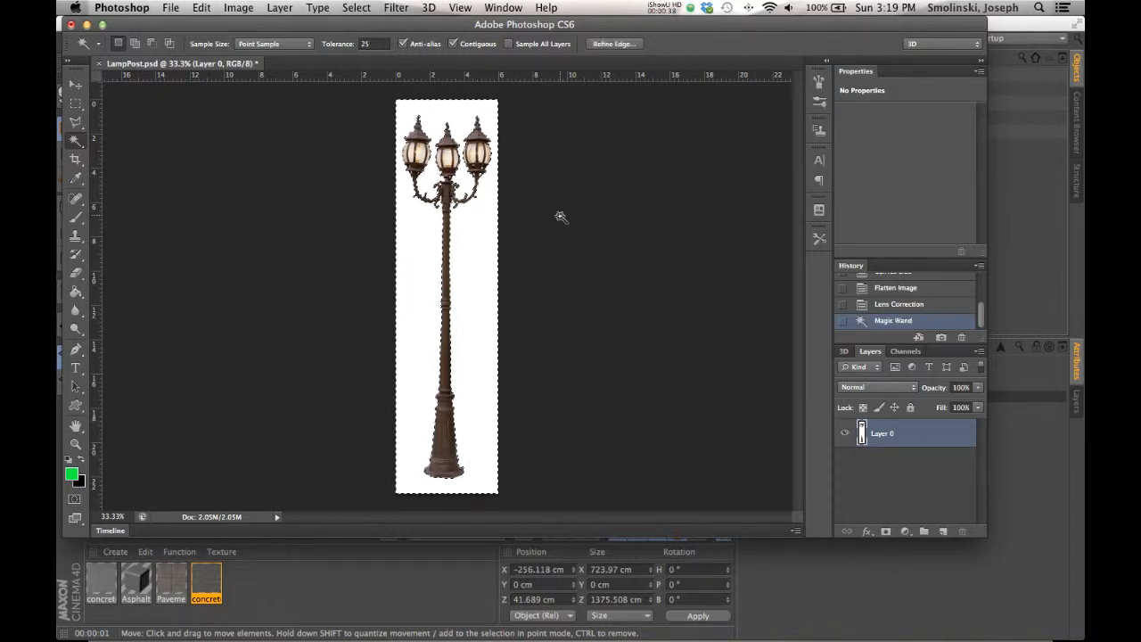
{"action": "key", "text": "super+plus"}
{"action": "key", "text": "super+plus"}
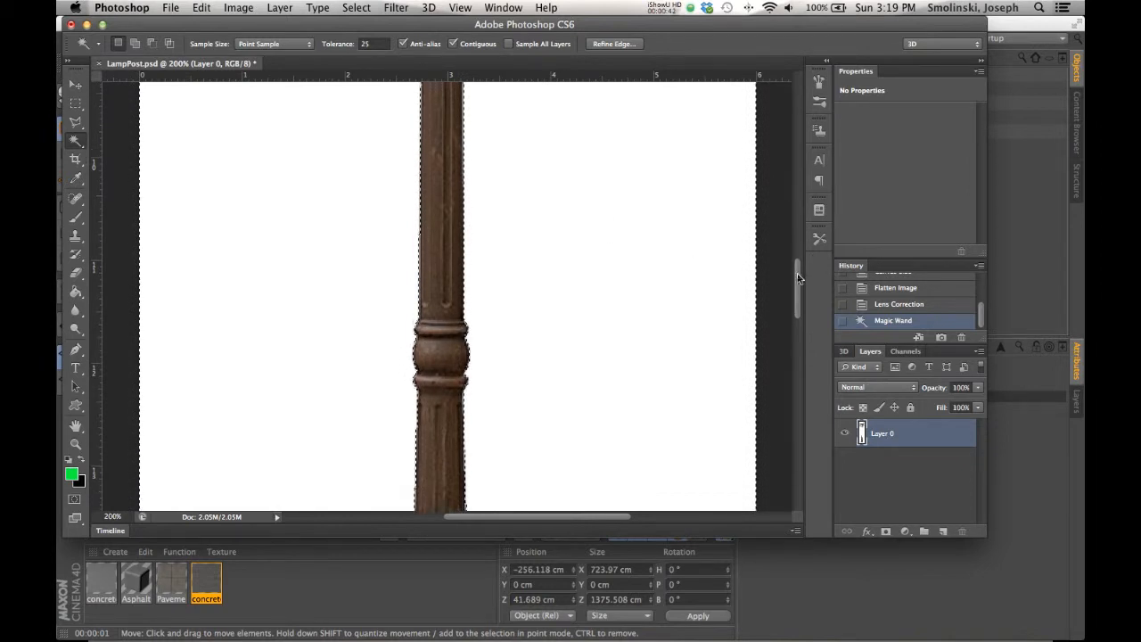
{"action": "left_click_drag", "start_coordinate": [798, 282], "coordinate": [795, 186]}
{"action": "key", "text": "super+plus"}
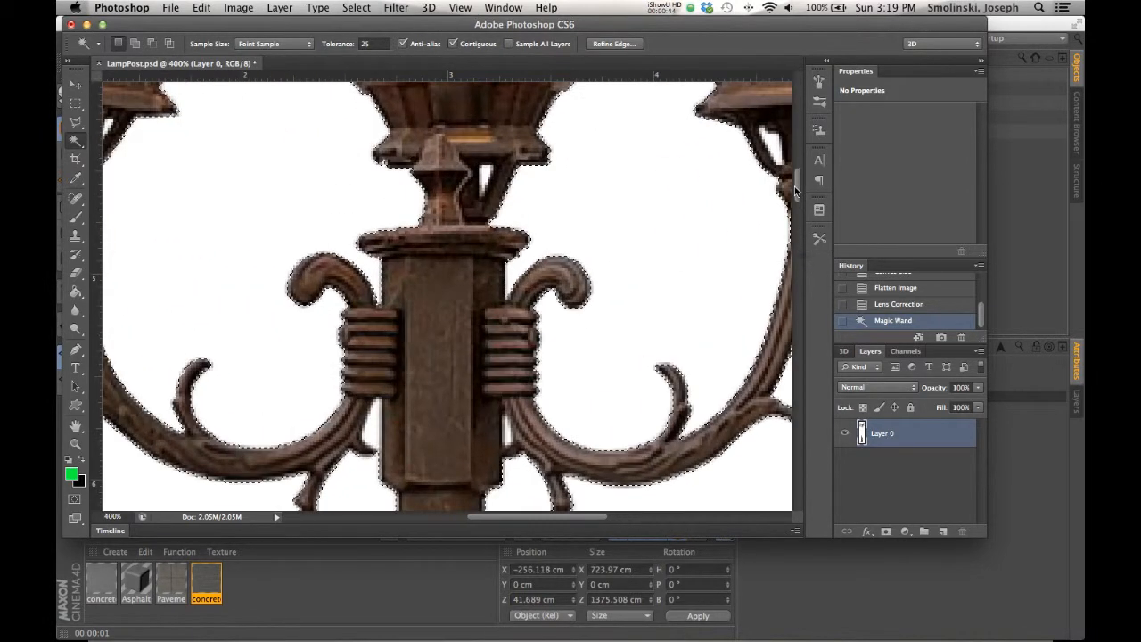
{"action": "left_click", "coordinate": [370, 432], "text": "shift"}
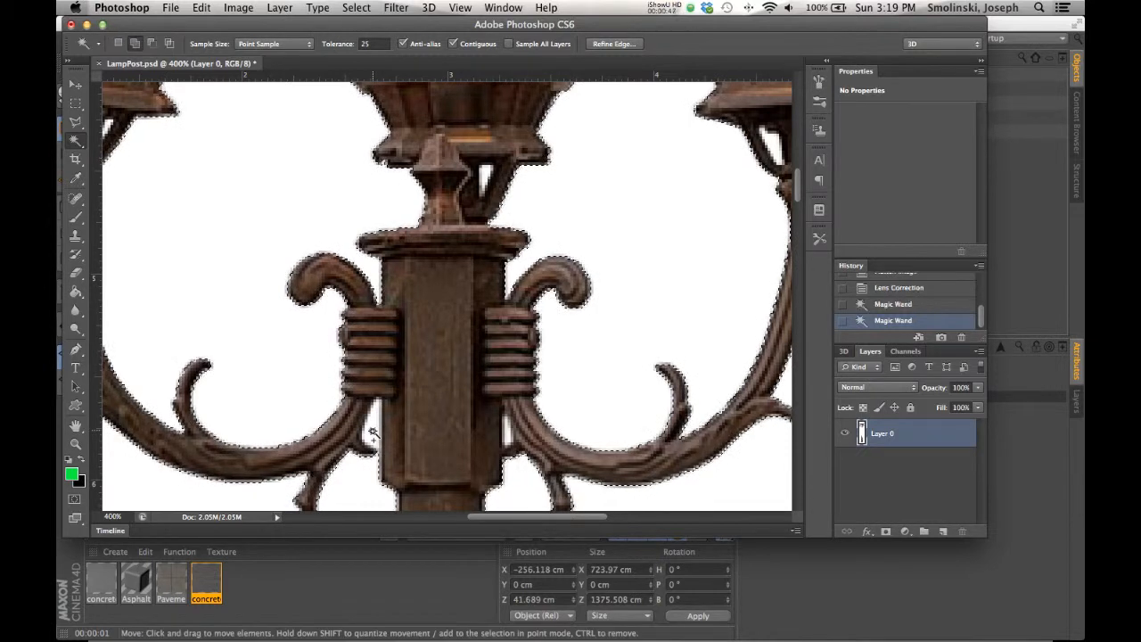
{"action": "left_click", "coordinate": [509, 439], "text": "shift"}
{"action": "left_click", "coordinate": [487, 175], "text": "shift"}
{"action": "left_click", "coordinate": [770, 143], "text": "shift"}
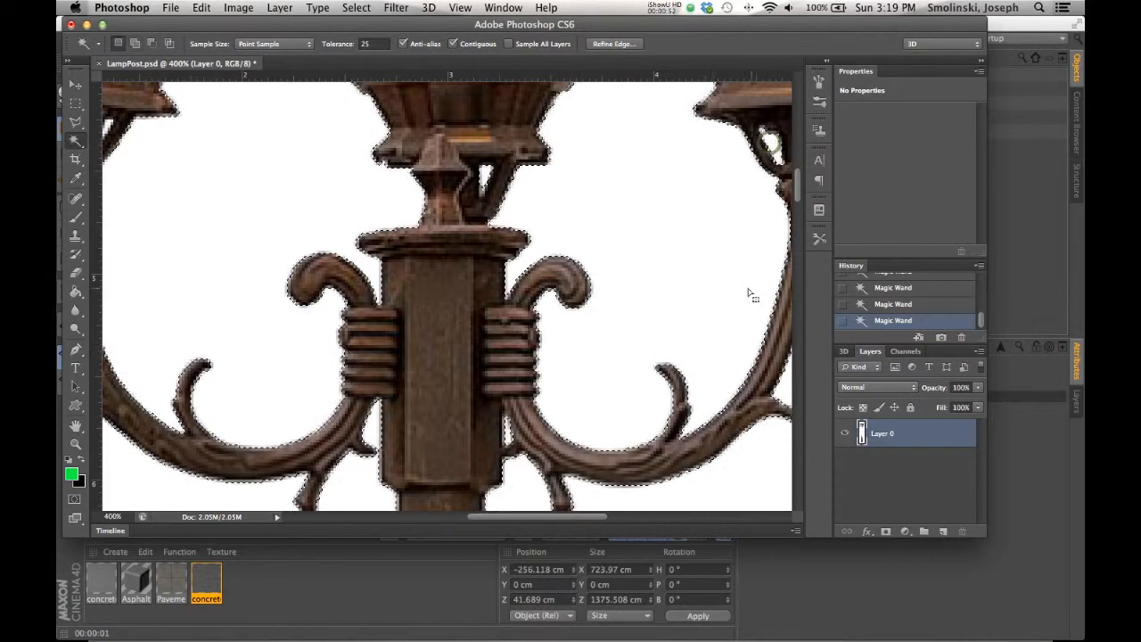
Add the remaining enclosed white gaps in the bases of both side lanterns to the Magic Wand selection.
{"action": "scroll", "coordinate": [710, 359], "scroll_direction": "right", "scroll_amount": 5}
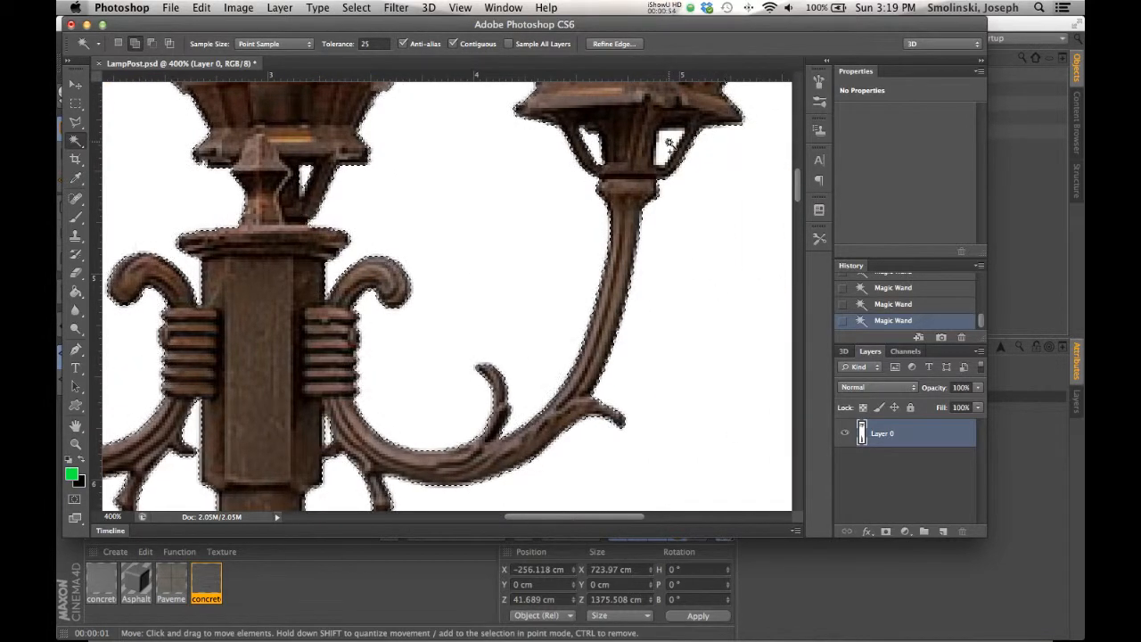
{"action": "scroll", "coordinate": [668, 143], "scroll_direction": "left", "scroll_amount": 10}
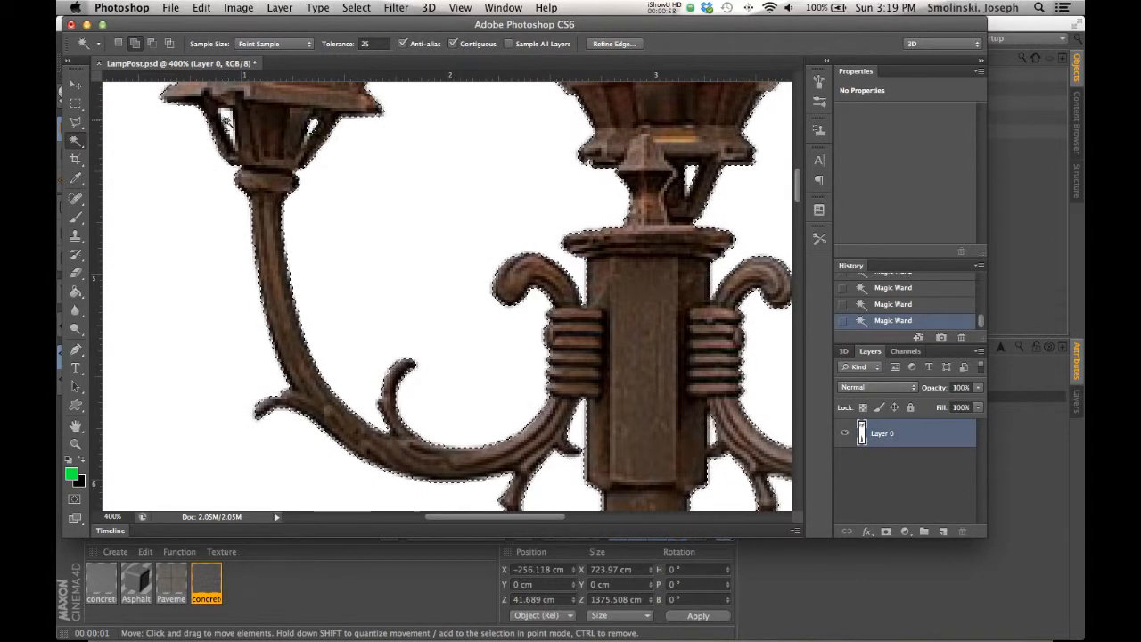
{"action": "scroll", "coordinate": [561, 186], "scroll_direction": "up", "scroll_amount": 5}
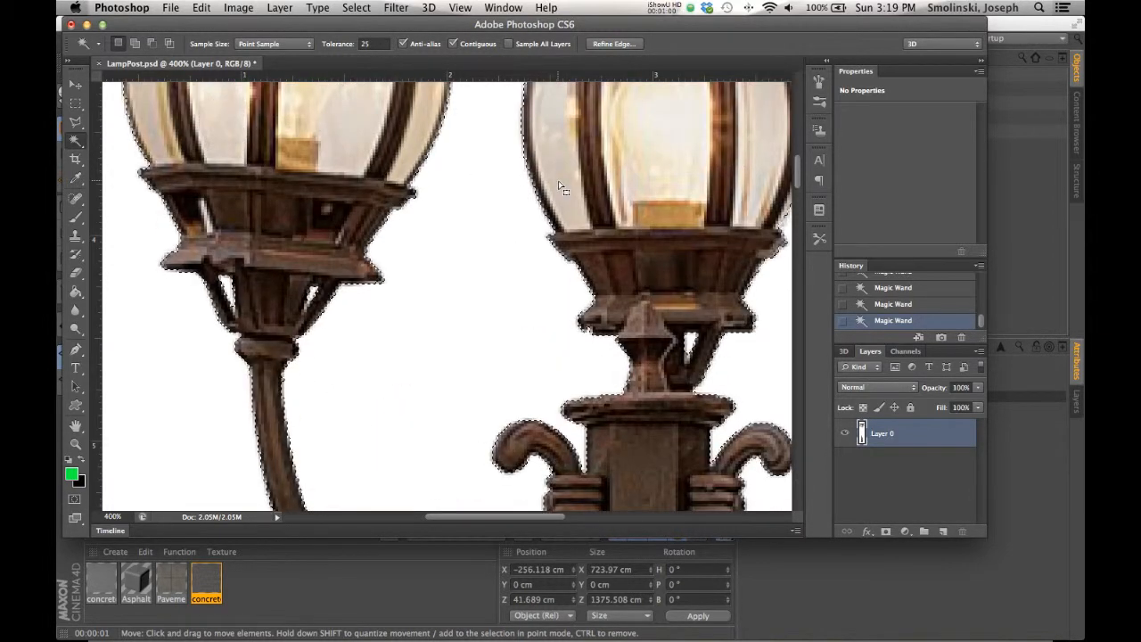
{"action": "left_click", "coordinate": [205, 217], "text": "shift"}
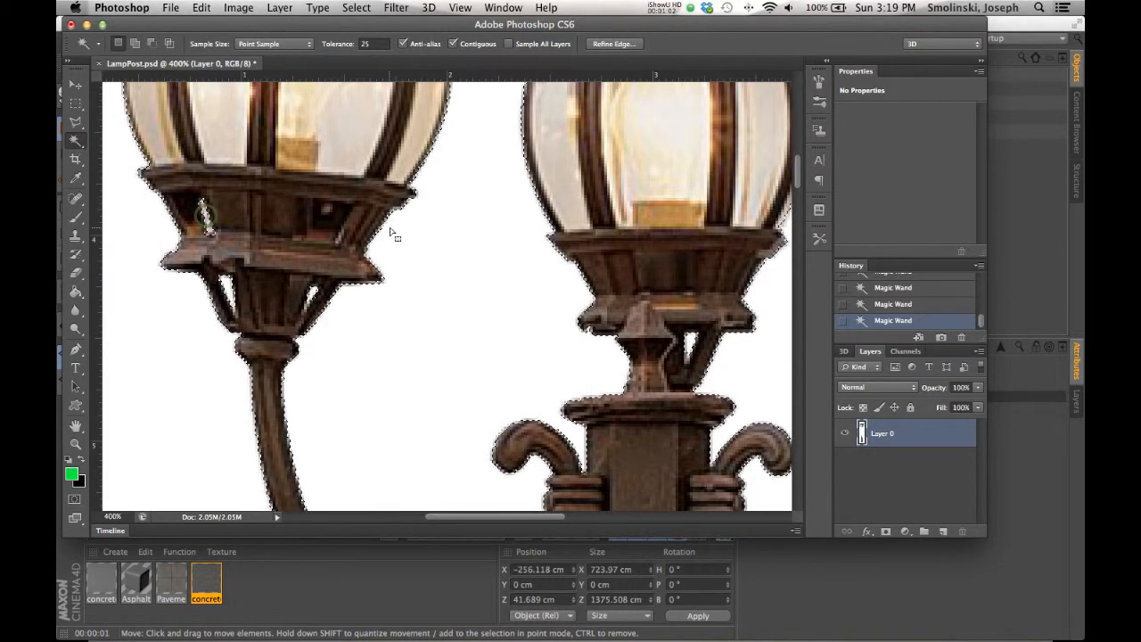
{"action": "scroll", "coordinate": [443, 247], "scroll_direction": "right", "scroll_amount": 8}
{"action": "left_click", "coordinate": [710, 233], "text": "shift"}
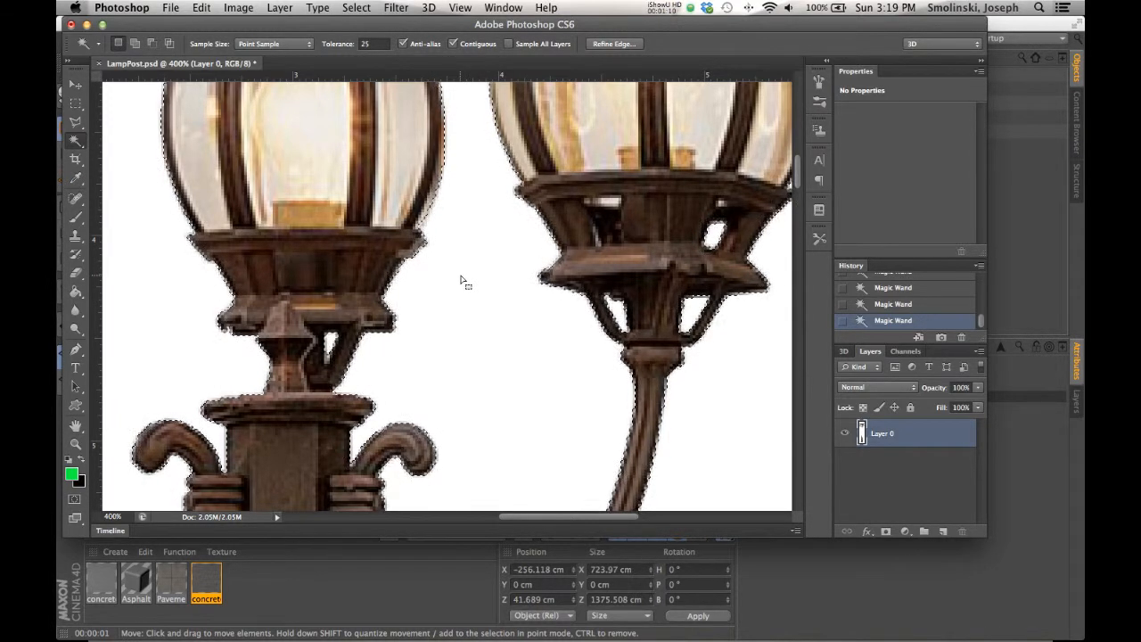
Invert the selection so that it covers only the lamp post, and copy it.
{"action": "key", "text": "super+0"}
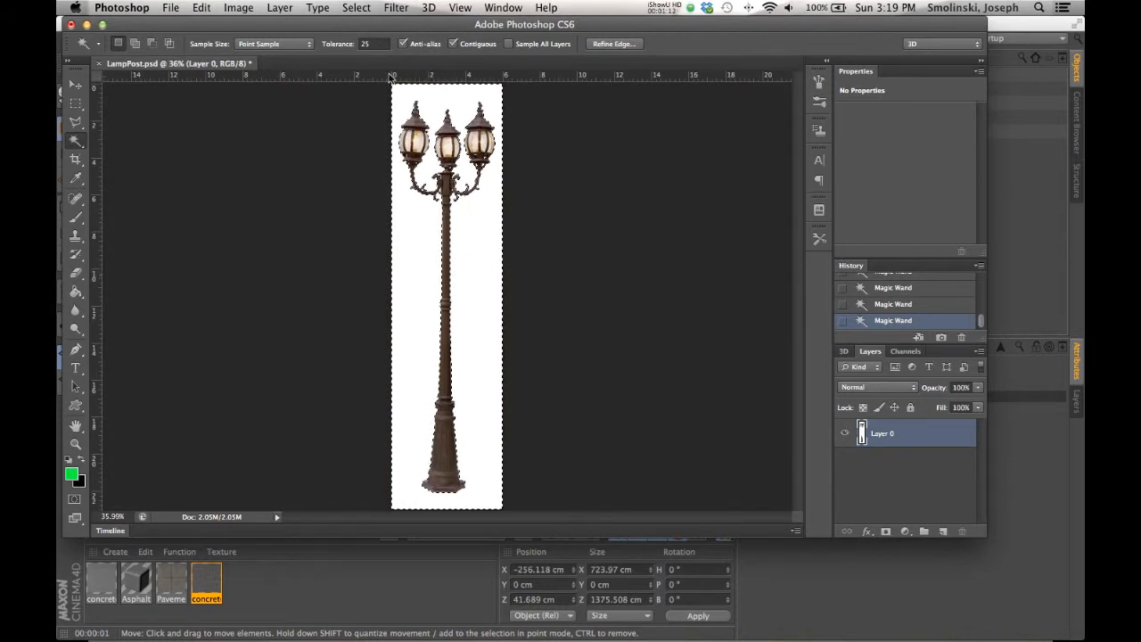
{"action": "left_click", "coordinate": [356, 8]}
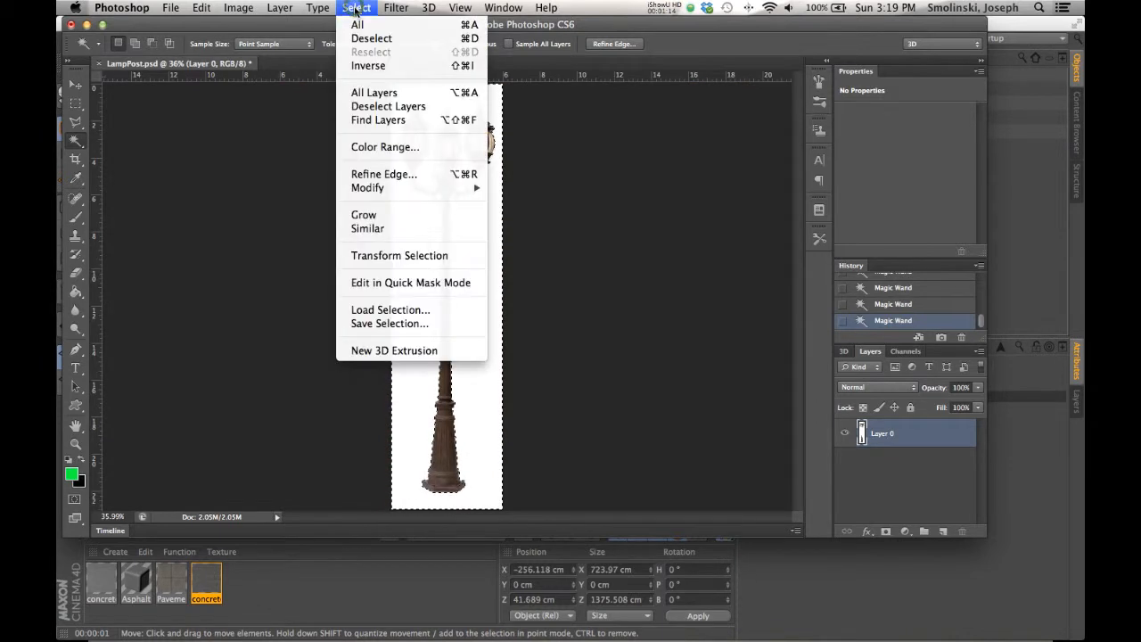
{"action": "left_click", "coordinate": [363, 65]}
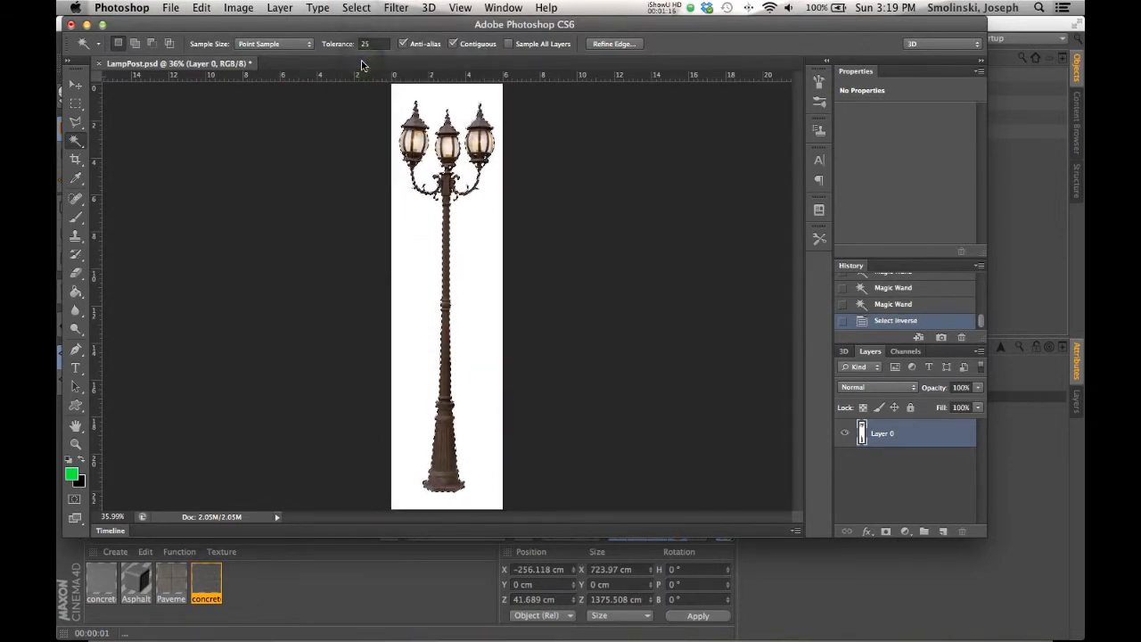
Create a new 372 x 1525 pixel RGB document with transparent background contents and paste the lamp post into it.
{"action": "key", "text": "super+n"}
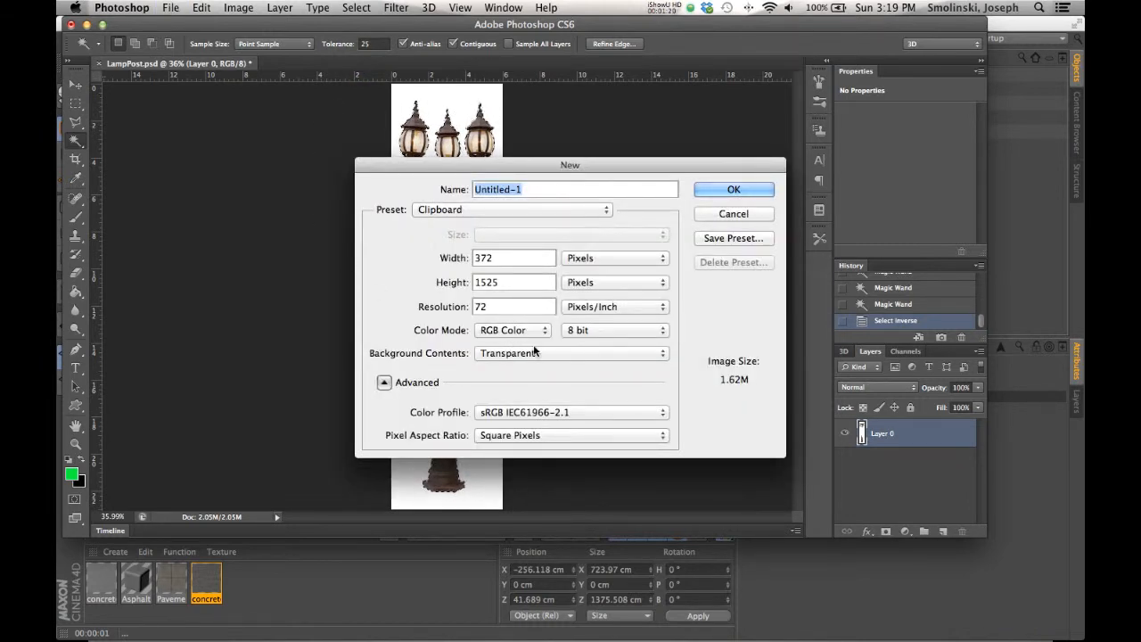
{"action": "left_click", "coordinate": [515, 353]}
{"action": "left_click", "coordinate": [514, 355]}
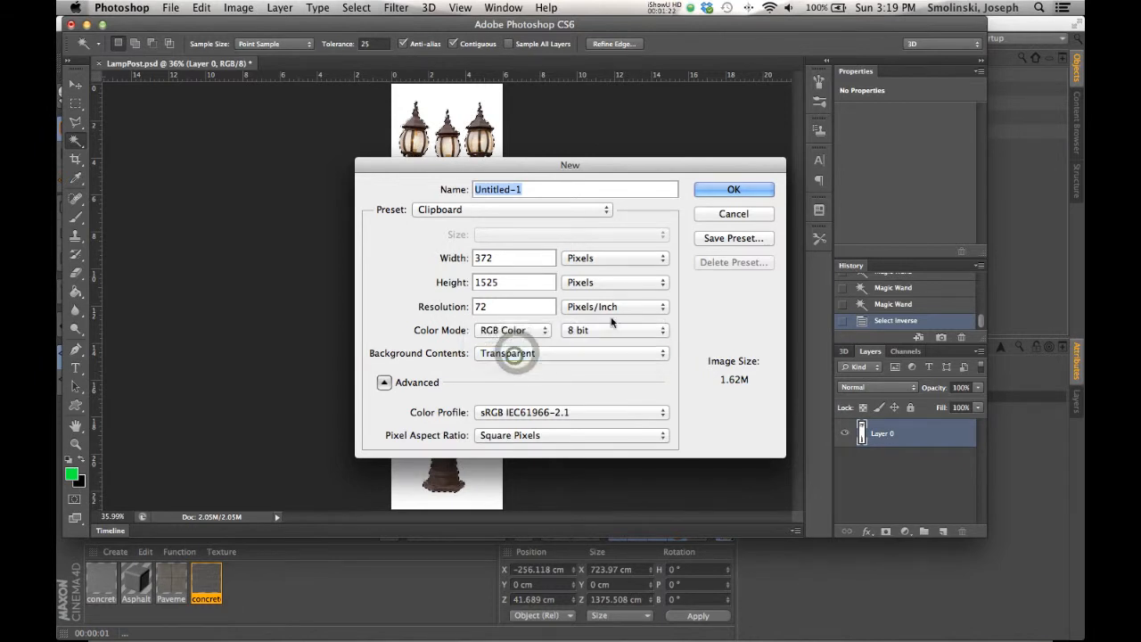
{"action": "left_click", "coordinate": [733, 189]}
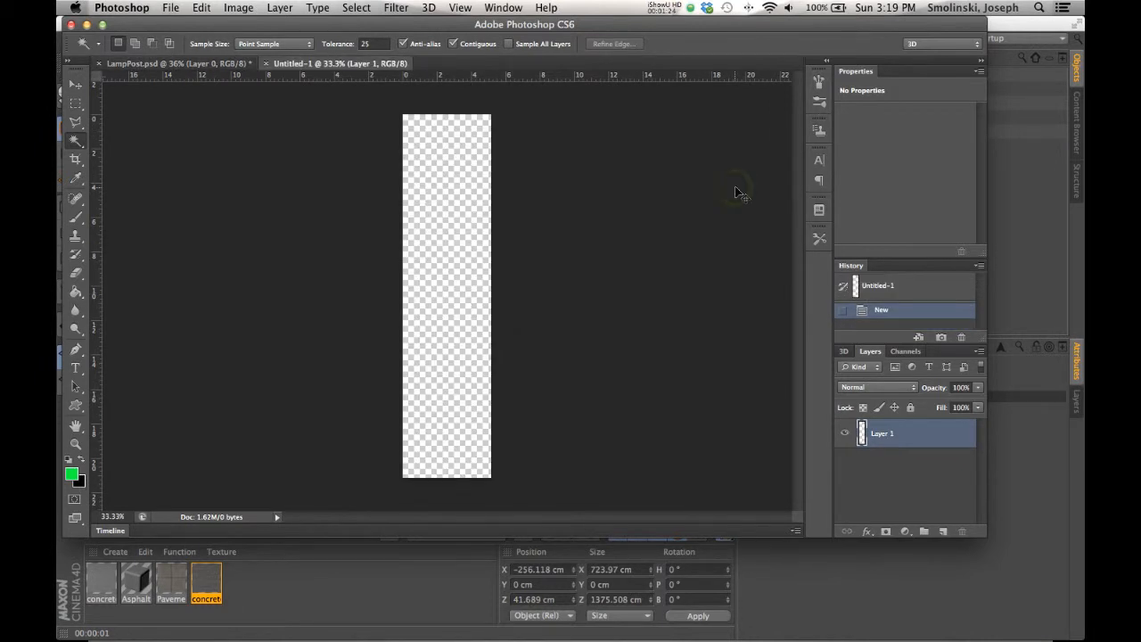
{"action": "key", "text": "super+v"}
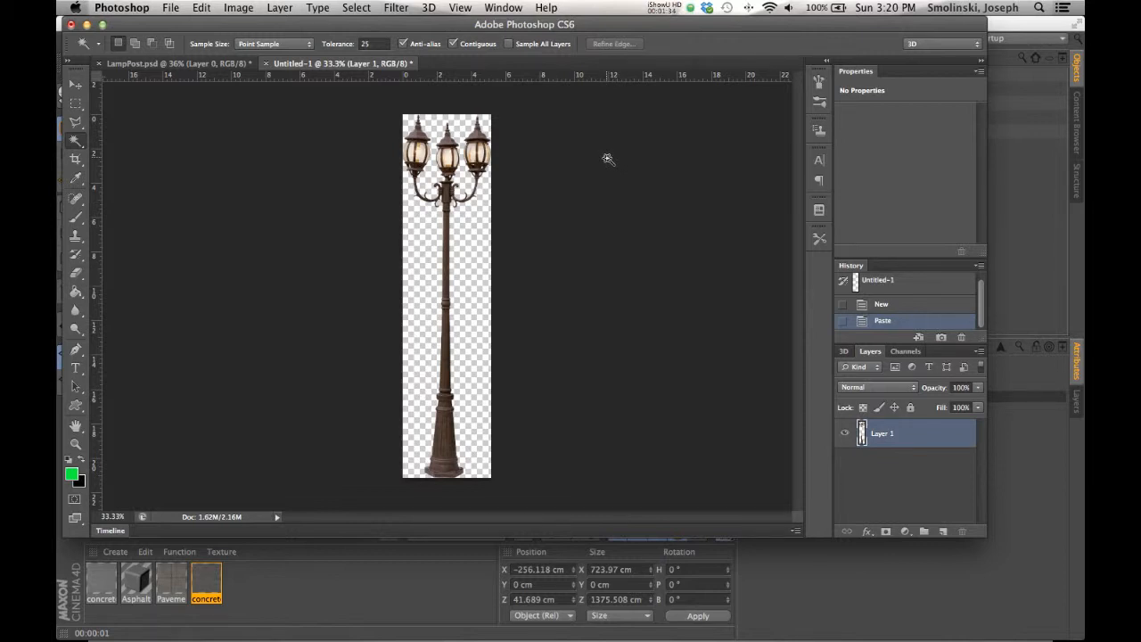
Add a new empty layer above the lamp post layer.
{"action": "left_click", "coordinate": [279, 8]}
{"action": "mouse_move", "coordinate": [294, 25]}
{"action": "left_click", "coordinate": [459, 30]}
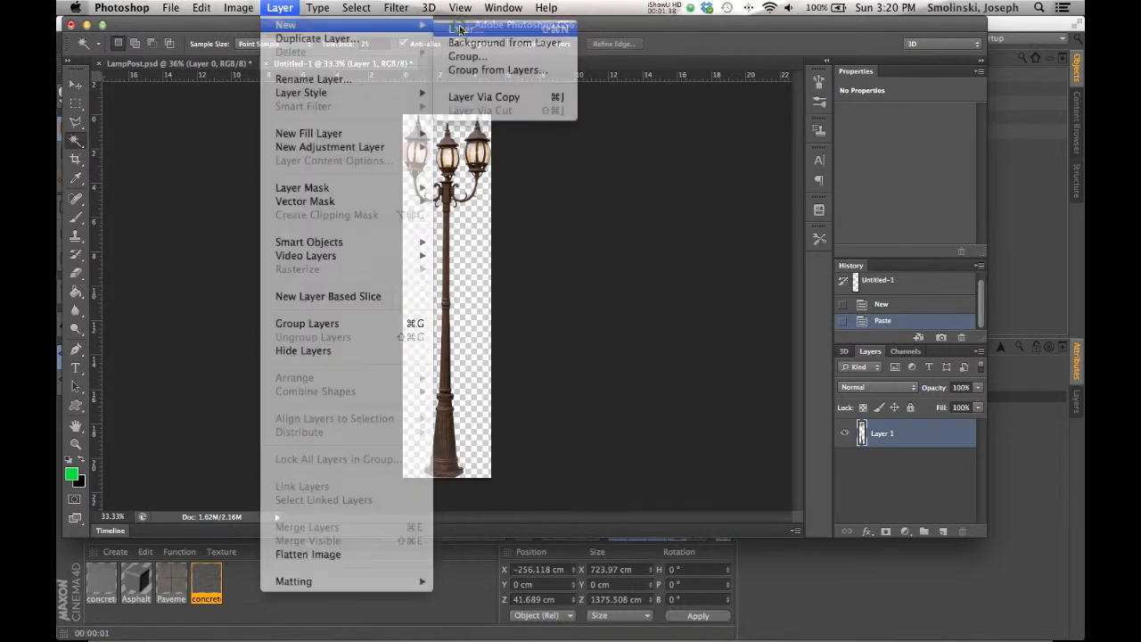
{"action": "left_click", "coordinate": [720, 256]}
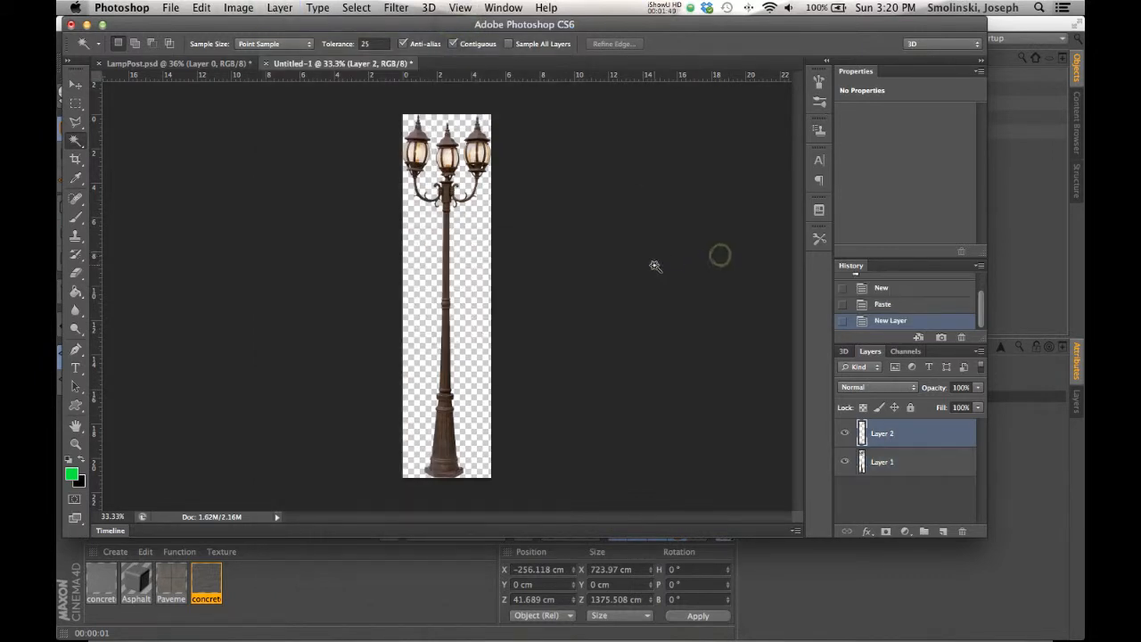
Fill the new layer with green (#0dfc01) using the Paint Bucket and place the lamp post layer above it.
{"action": "left_click", "coordinate": [72, 475]}
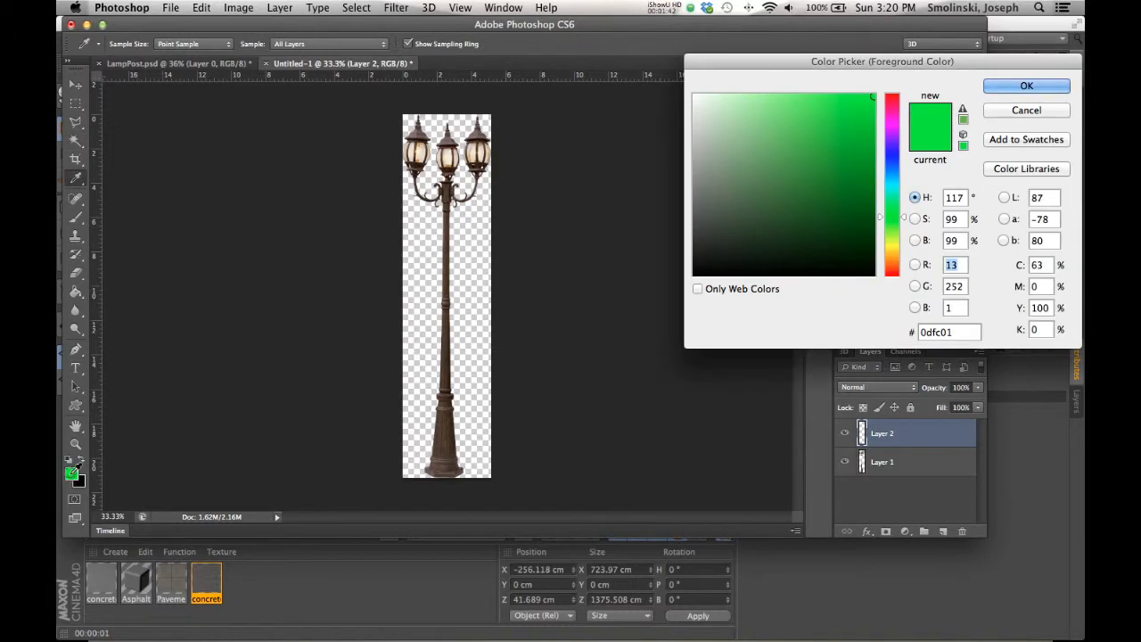
{"action": "left_click", "coordinate": [1010, 85]}
{"action": "key", "text": "w"}
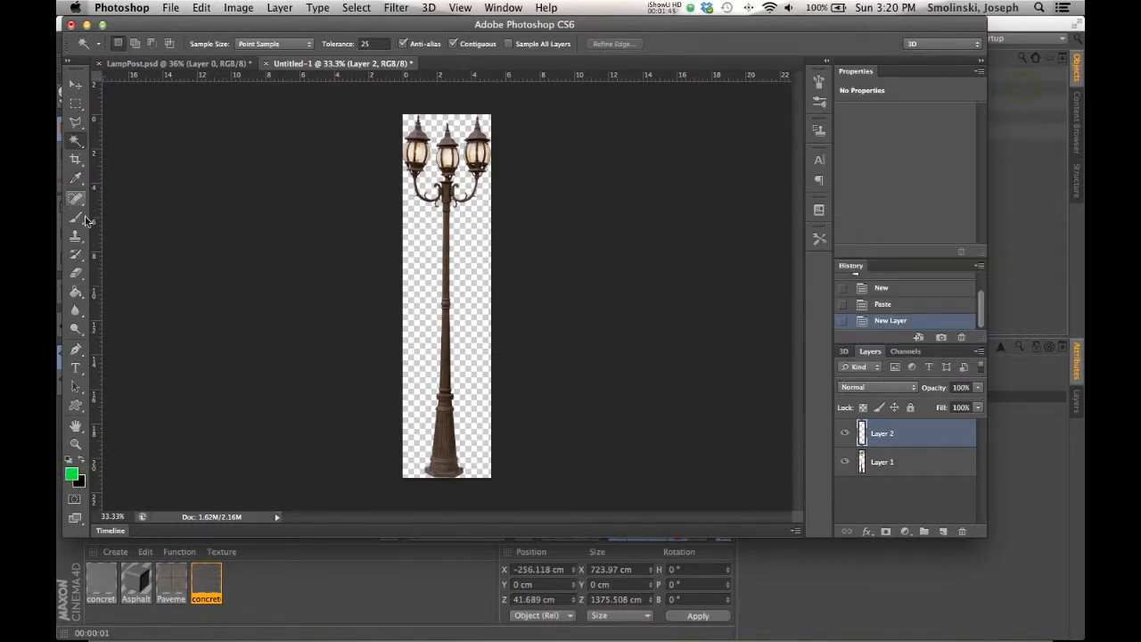
{"action": "left_click", "coordinate": [76, 292]}
{"action": "left_click", "coordinate": [409, 261]}
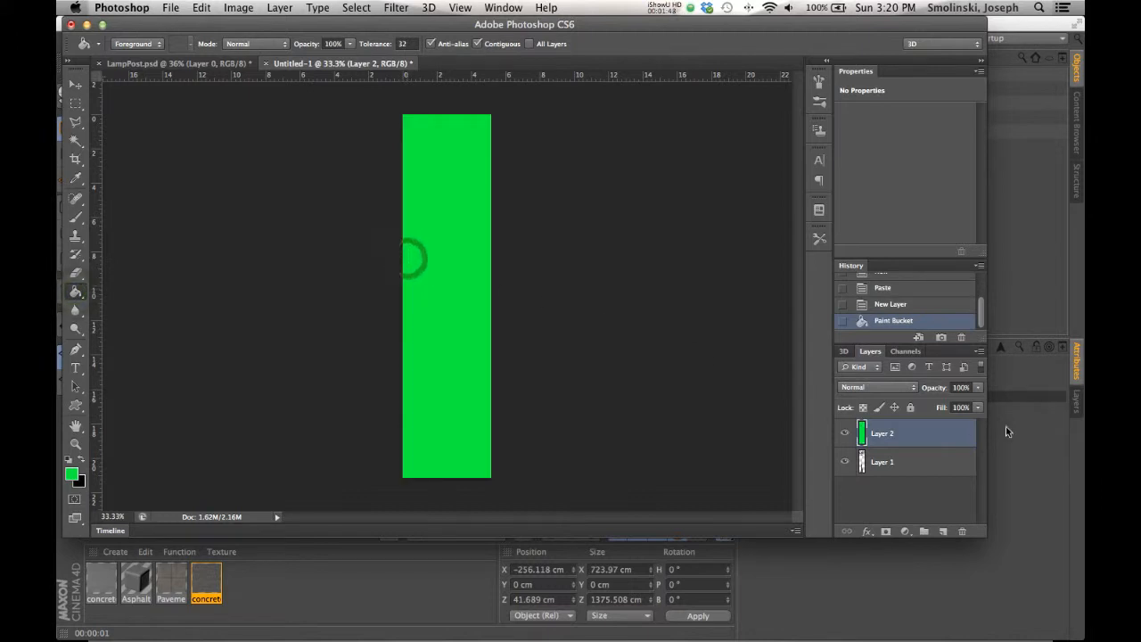
{"action": "left_click_drag", "start_coordinate": [882, 464], "coordinate": [880, 426]}
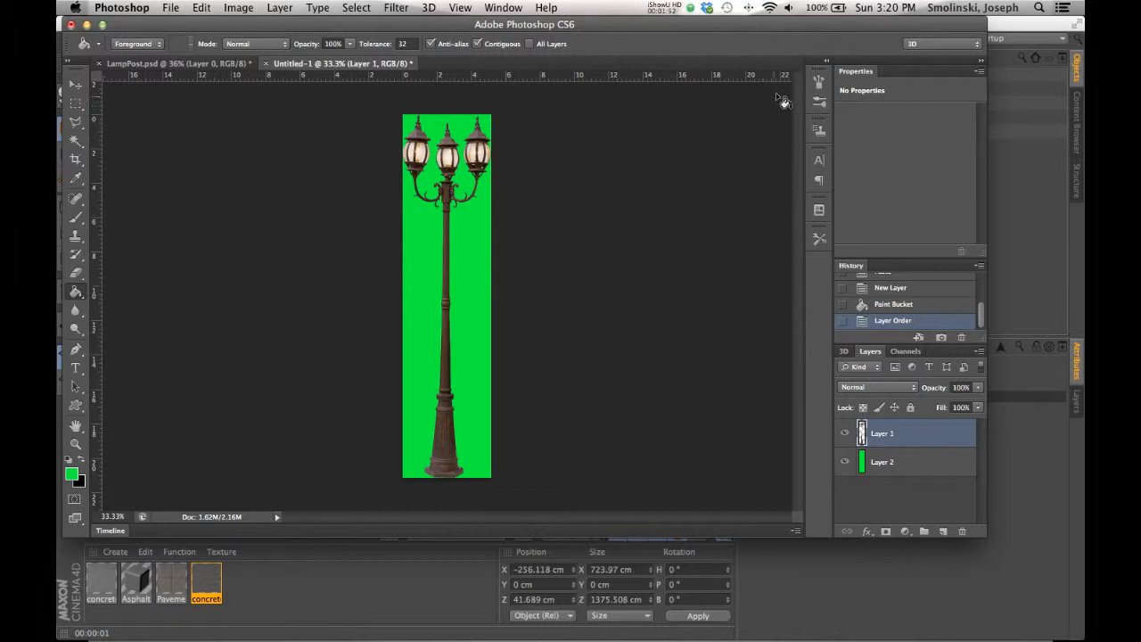
Examine the cut-out edges and gaps of the lamp post against the green backdrop, along the shaft and around the lanterns.
{"action": "key", "text": "super+equal"}
{"action": "key", "text": "super+equal"}
{"action": "key", "text": "super+equal"}
{"action": "key", "text": "super+equal"}
{"action": "key", "text": "super+equal"}
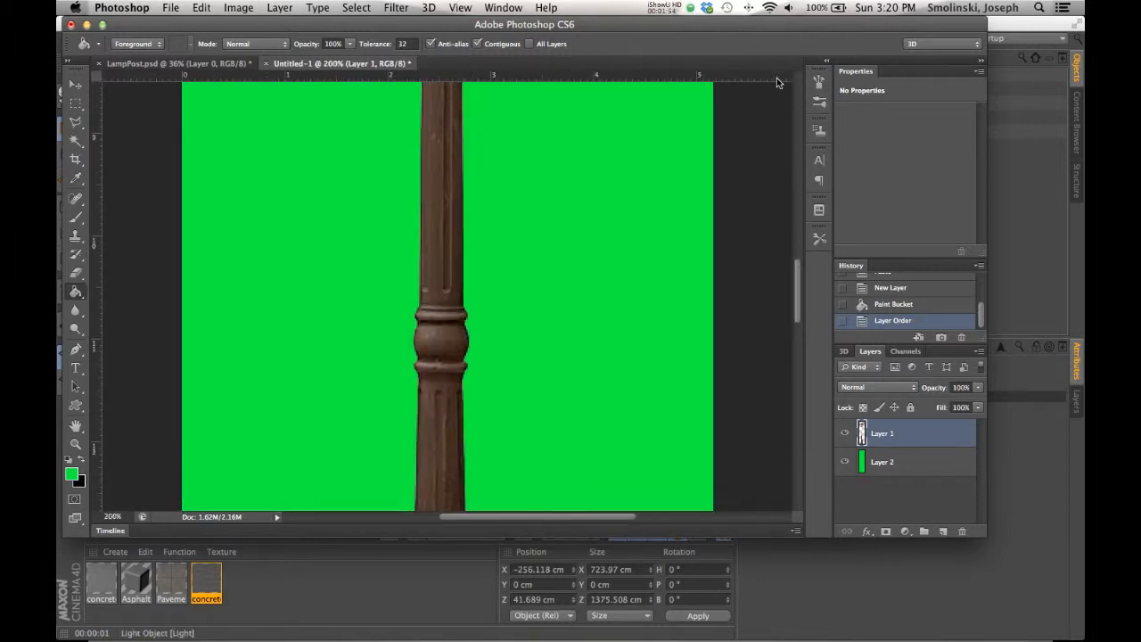
{"action": "left_click_drag", "start_coordinate": [799, 293], "coordinate": [797, 336]}
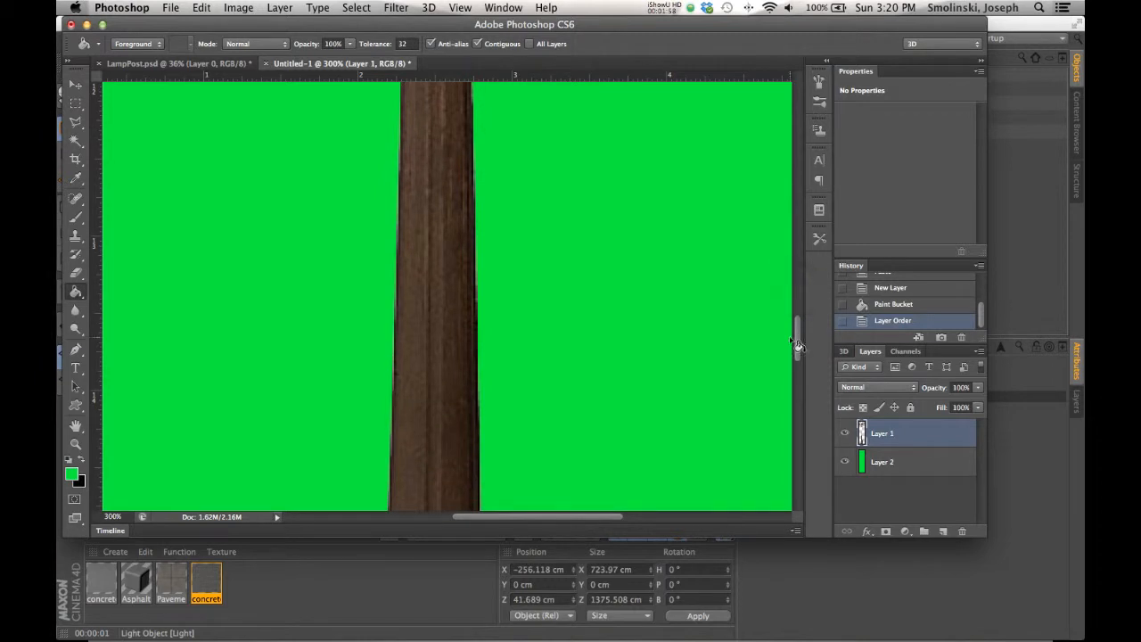
{"action": "left_click_drag", "start_coordinate": [797, 348], "coordinate": [820, 185]}
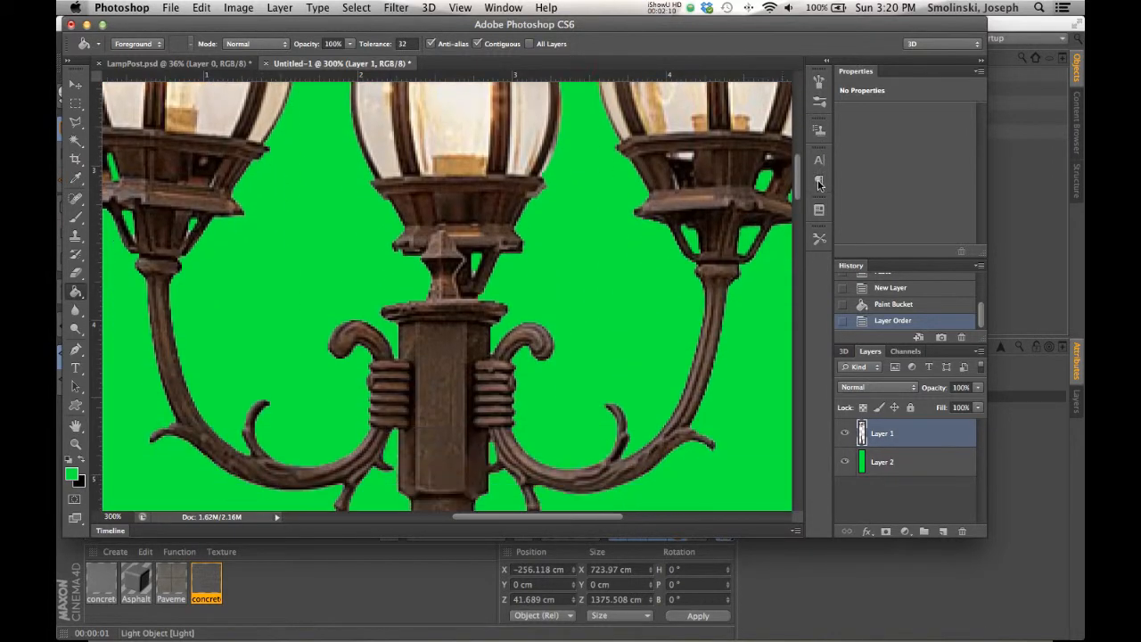
{"action": "scroll", "coordinate": [736, 236], "scroll_direction": "right", "scroll_amount": 2}
{"action": "scroll", "coordinate": [736, 236], "scroll_direction": "left", "scroll_amount": 6}
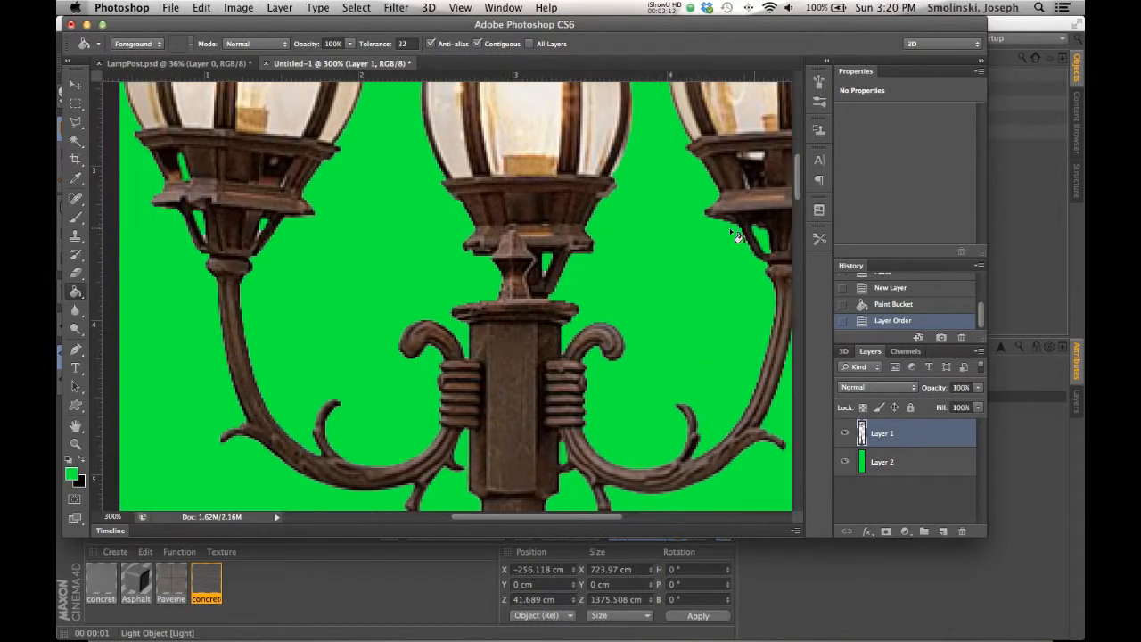
{"action": "scroll", "coordinate": [736, 236], "scroll_direction": "down", "scroll_amount": 2}
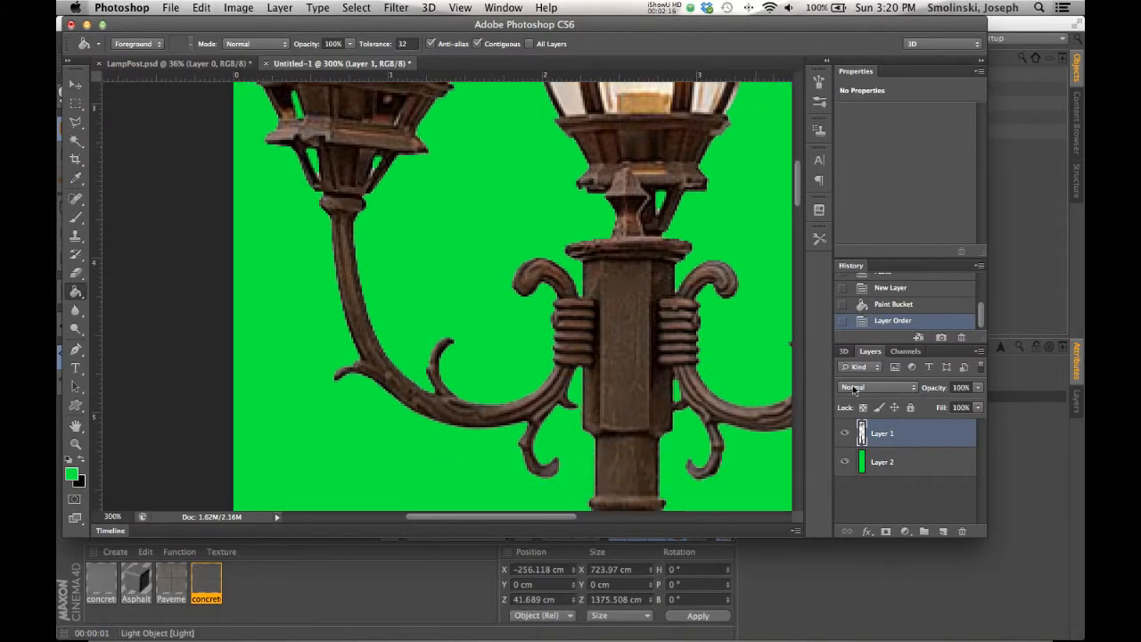
Delete the green backdrop layer, leaving the lamp post on transparency.
{"action": "left_click", "coordinate": [902, 471]}
{"action": "left_click_drag", "start_coordinate": [892, 465], "coordinate": [963, 529]}
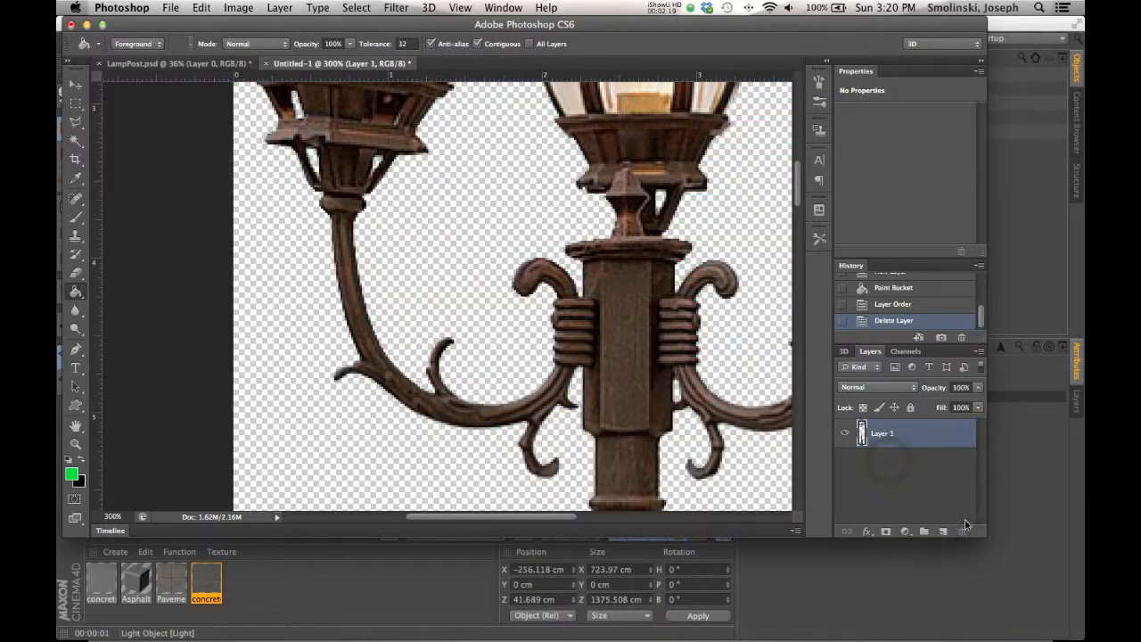
Save the cut-out as LightPost.psd in Photoshop format in the Intro folder, with Maximize Compatibility on.
{"action": "left_click", "coordinate": [162, 8]}
{"action": "left_click", "coordinate": [193, 175]}
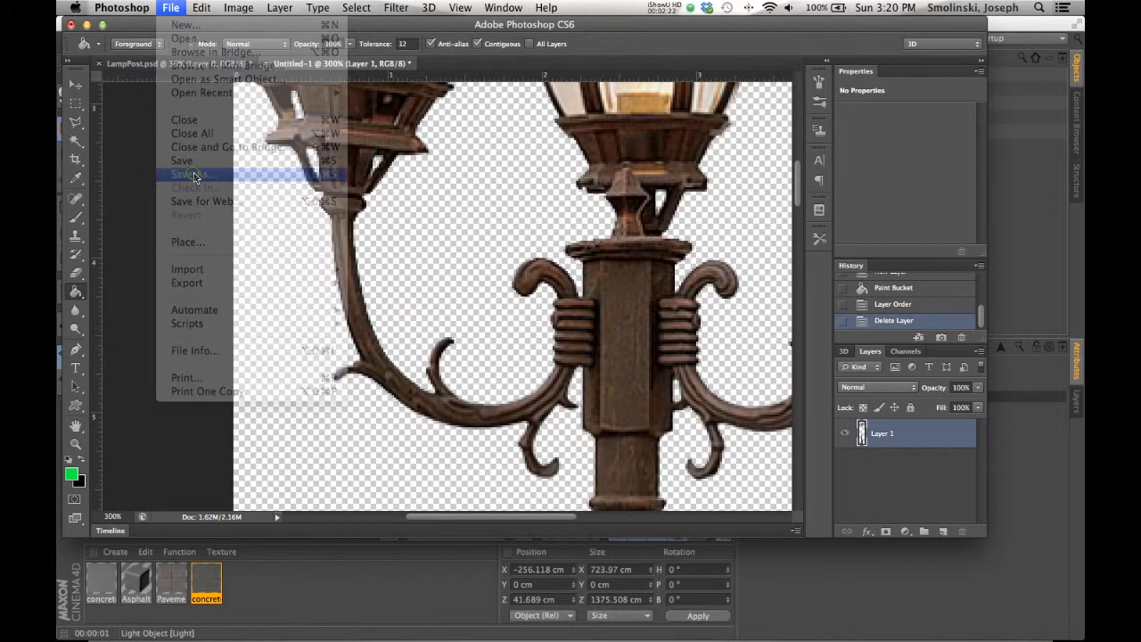
{"action": "left_click", "coordinate": [526, 333]}
{"action": "left_click", "coordinate": [524, 333]}
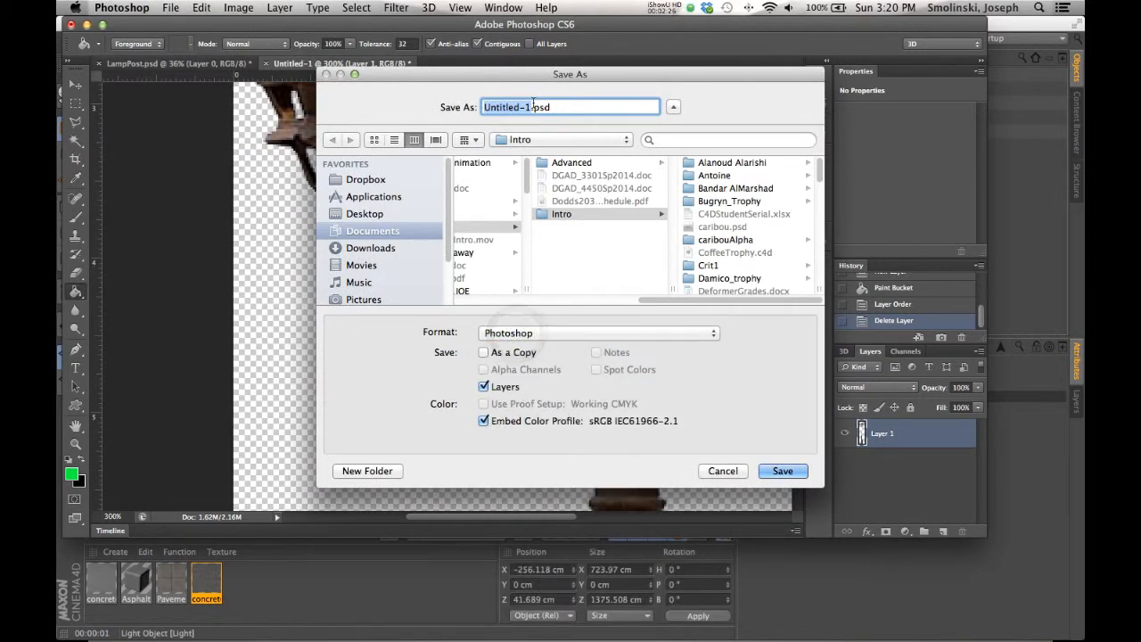
{"action": "type", "text": "LightPost"}
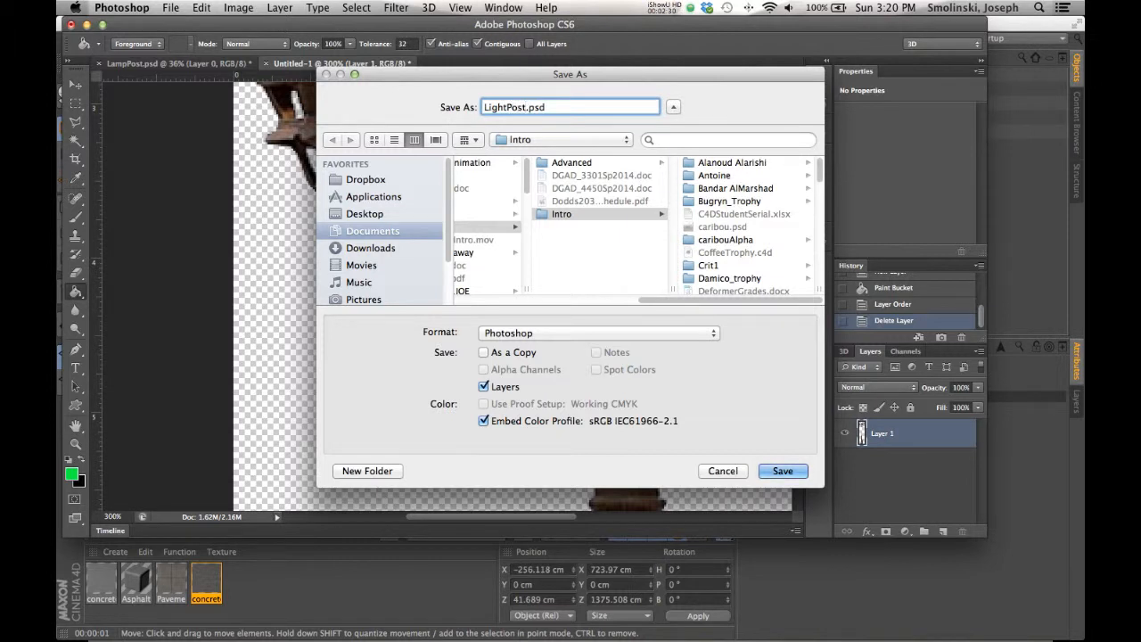
{"action": "type", "text": "Al"}
{"action": "key", "text": "BackSpace"}
{"action": "key", "text": "BackSpace"}
{"action": "key", "text": "Return"}
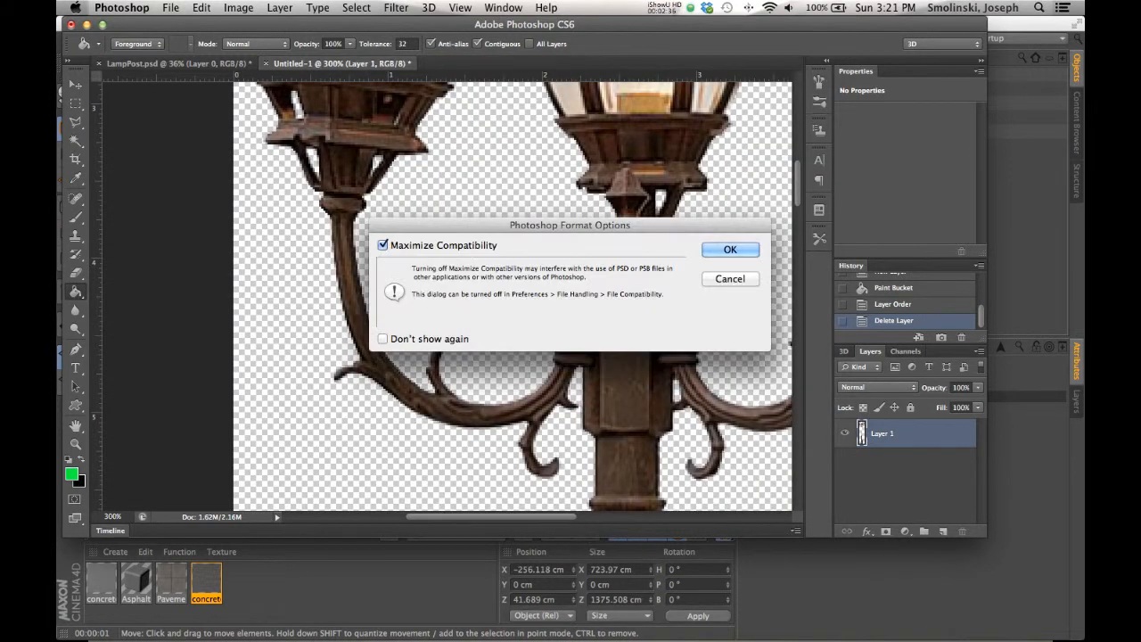
{"action": "left_click", "coordinate": [743, 250]}
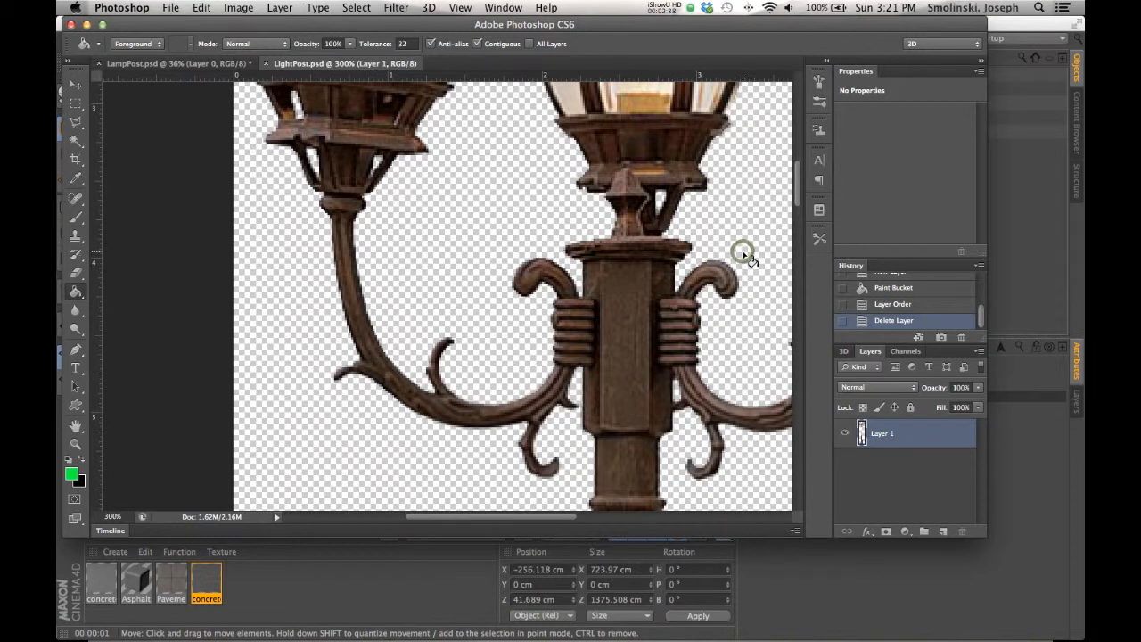
Switch to the street scene in CINEMA 4D.
{"action": "left_click", "coordinate": [413, 579]}
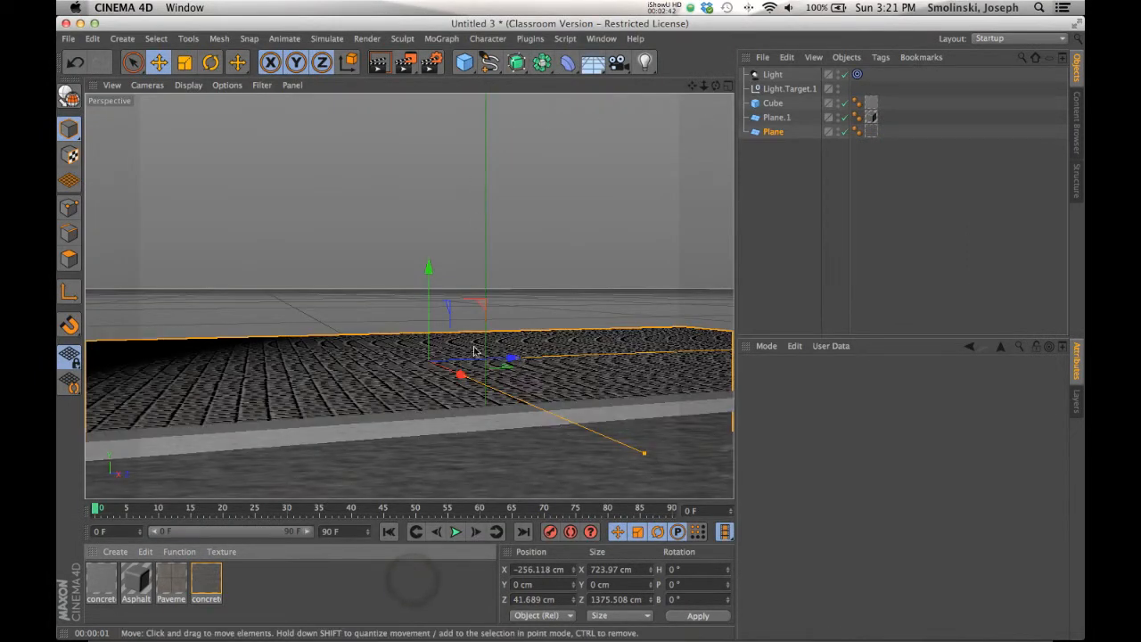
Render a preview of the street scene, and add a plane object with its orientation set to -Z.
{"action": "left_click", "coordinate": [378, 68]}
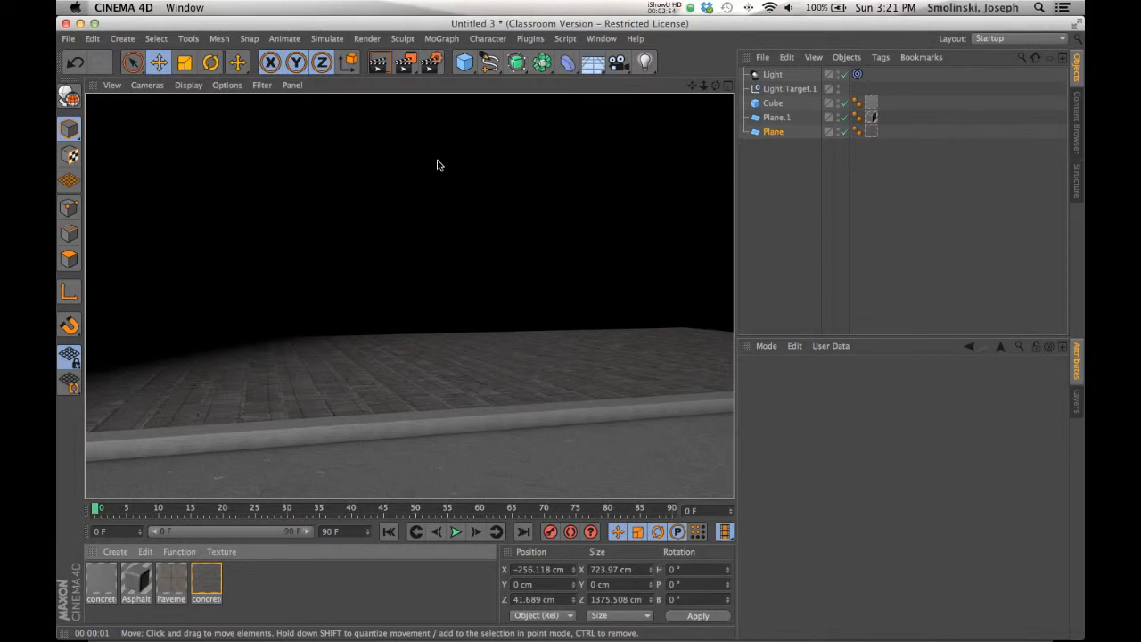
{"action": "left_click", "coordinate": [464, 64]}
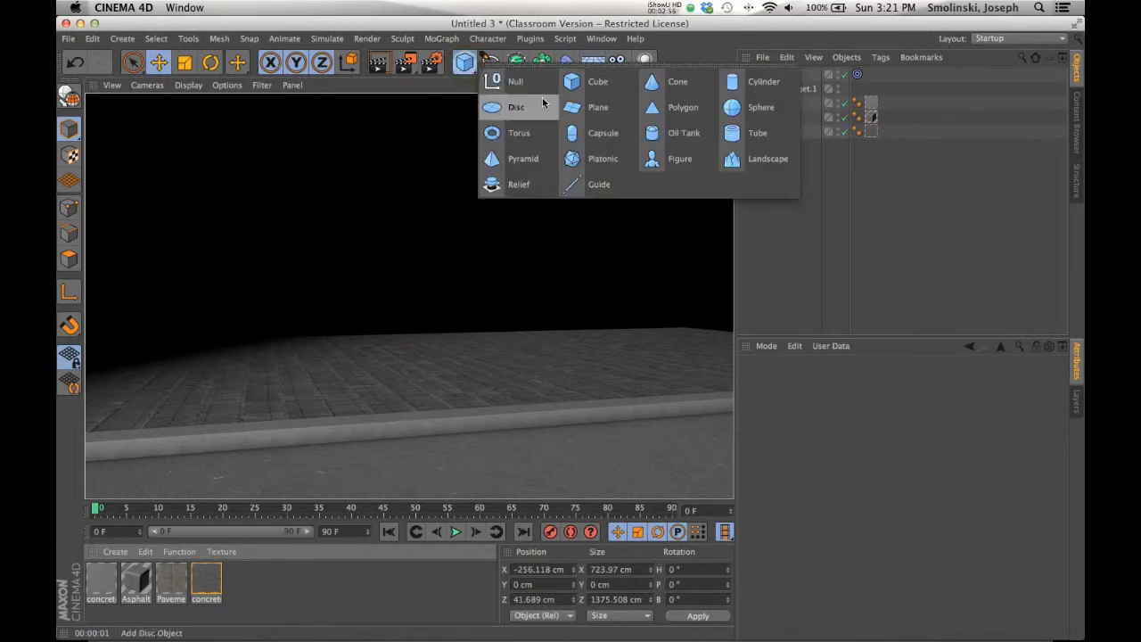
{"action": "left_click", "coordinate": [570, 107]}
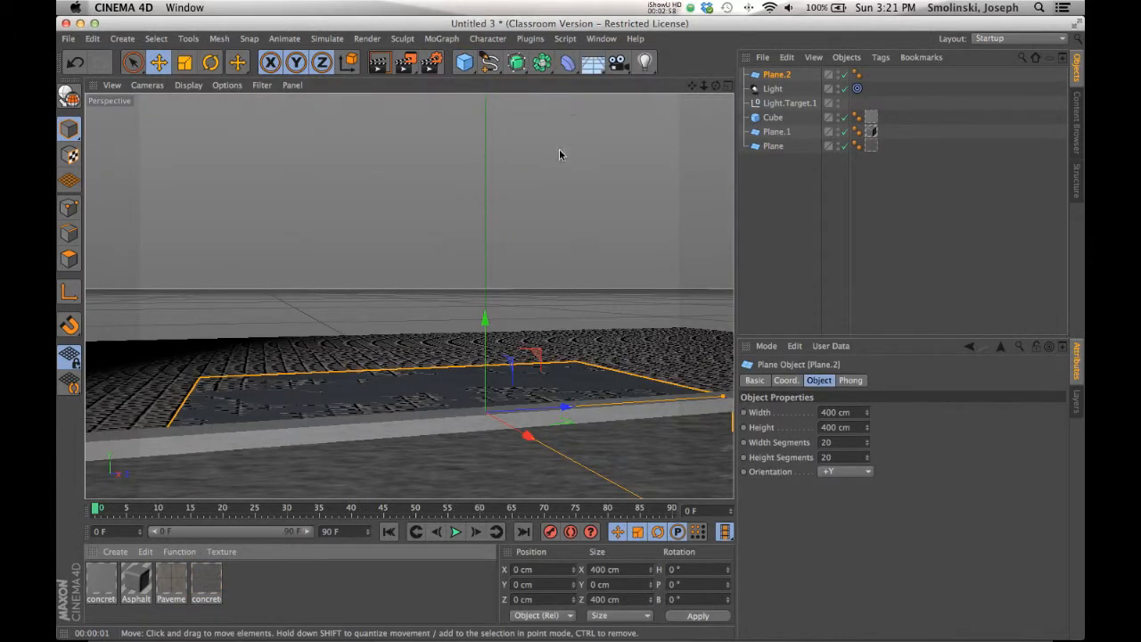
{"action": "left_click", "coordinate": [869, 476]}
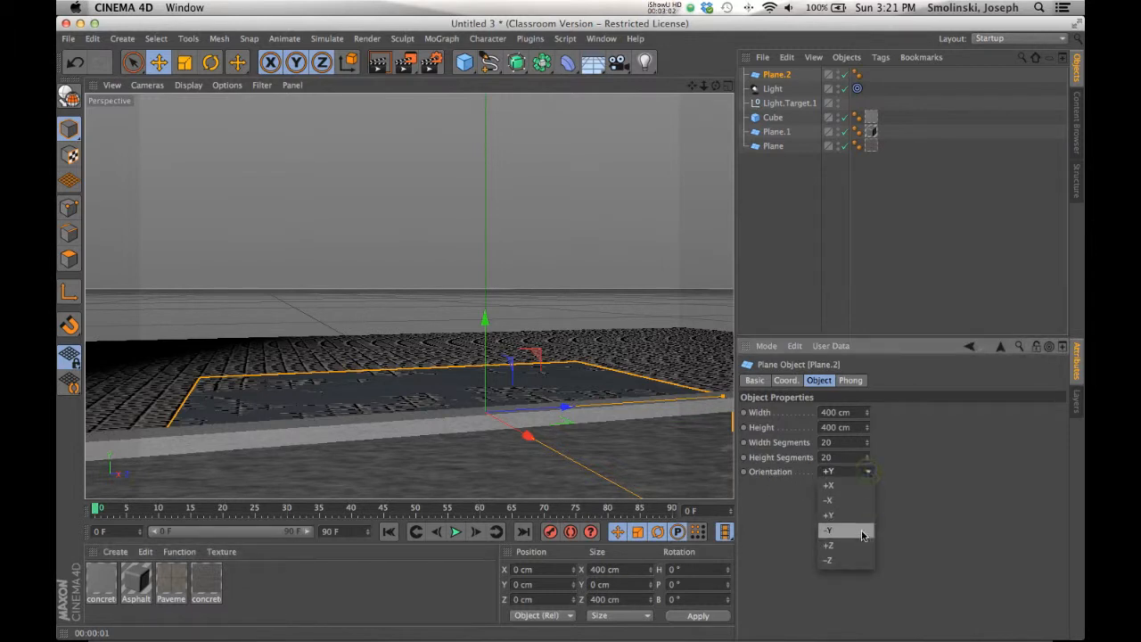
{"action": "left_click", "coordinate": [861, 563]}
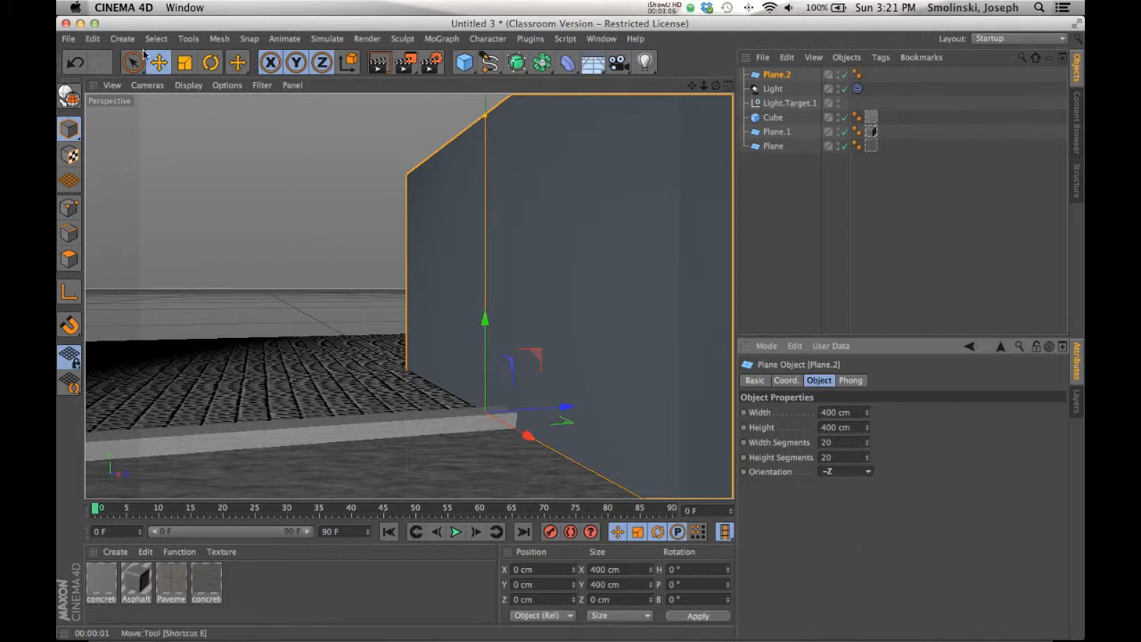
Rotate the new plane to a heading of about 83° and size it 100 cm wide by 200 cm high.
{"action": "left_click", "coordinate": [212, 63]}
{"action": "mouse_move", "coordinate": [516, 416]}
{"action": "left_mouse_down"}
{"action": "mouse_move", "coordinate": [554, 419]}
{"action": "mouse_move", "coordinate": [535, 414]}
{"action": "left_mouse_up"}
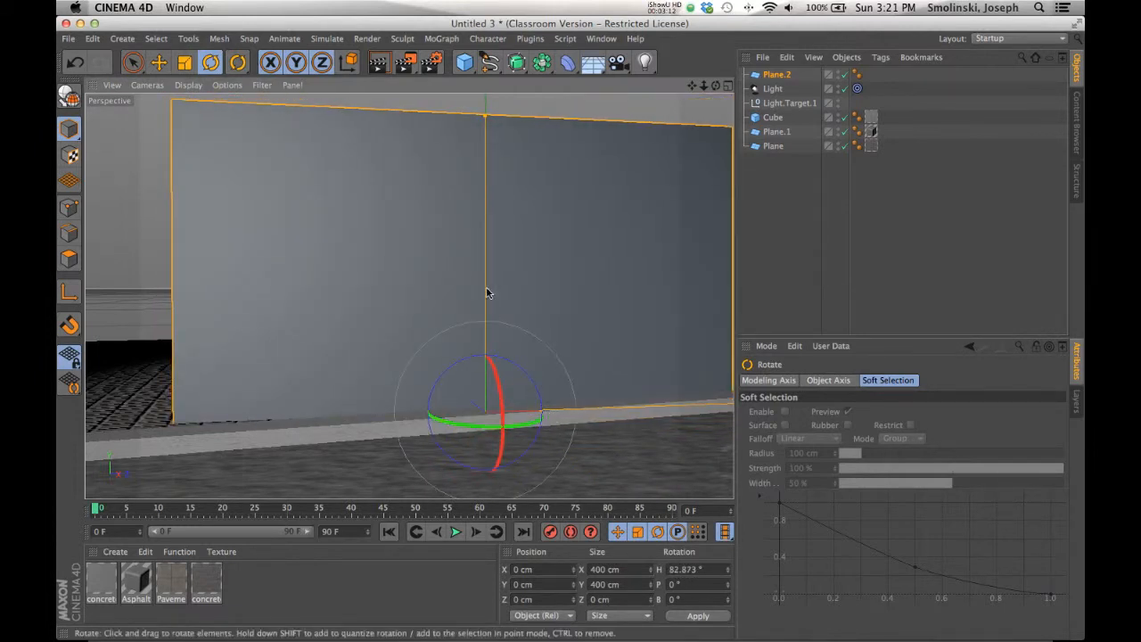
{"action": "left_click", "coordinate": [774, 74]}
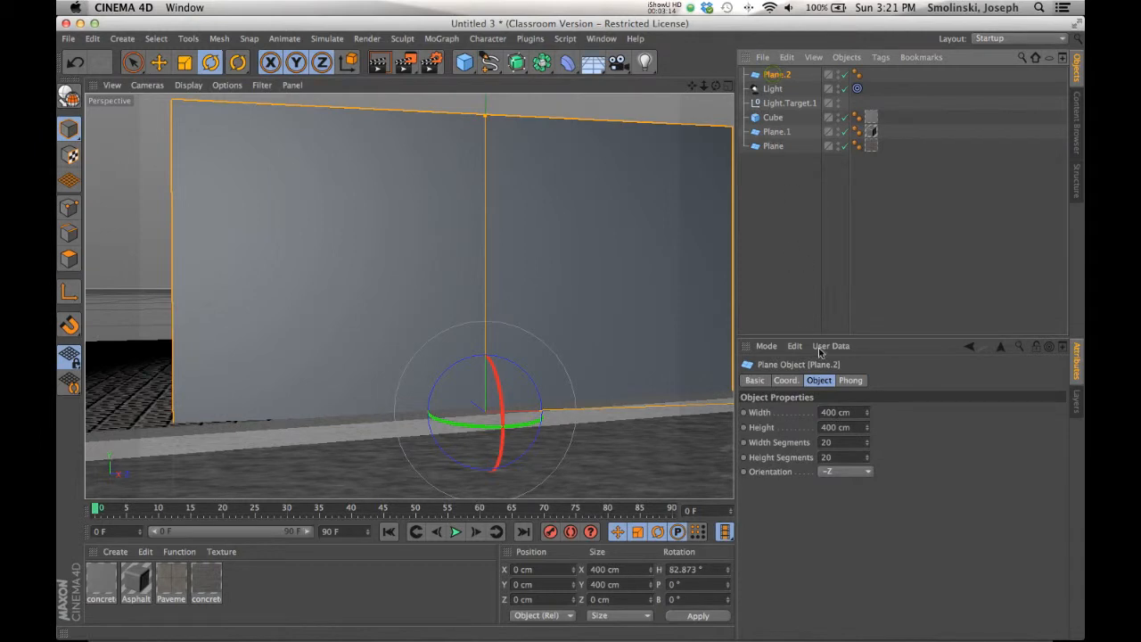
{"action": "left_click_drag", "start_coordinate": [837, 428], "coordinate": [776, 417]}
{"action": "type", "text": "2"}
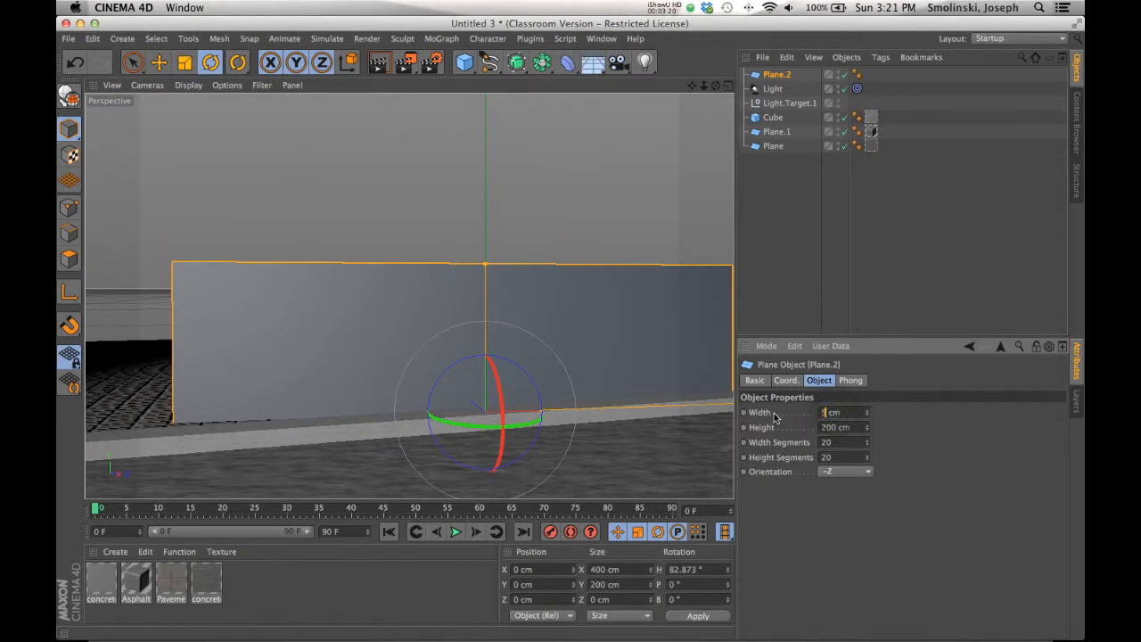
{"action": "type", "text": "50"}
{"action": "key", "text": "Return"}
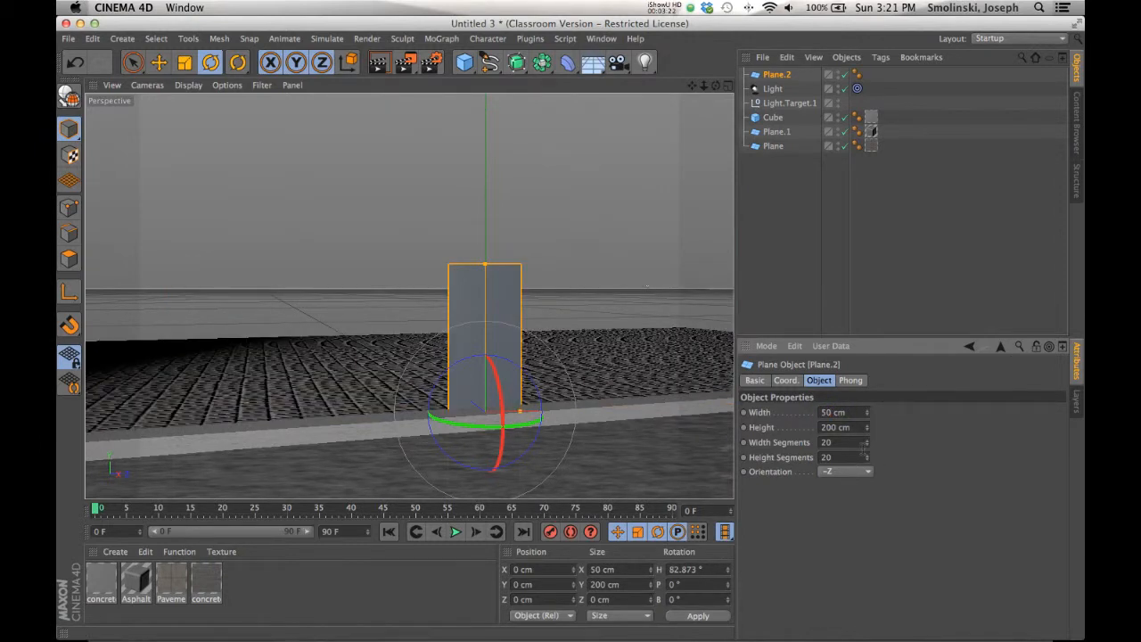
{"action": "type", "text": "100"}
{"action": "key", "text": "Return"}
Raise the plane and move it back onto the pavement, turning its heading to about 77° to face the view.
{"action": "left_click", "coordinate": [159, 61]}
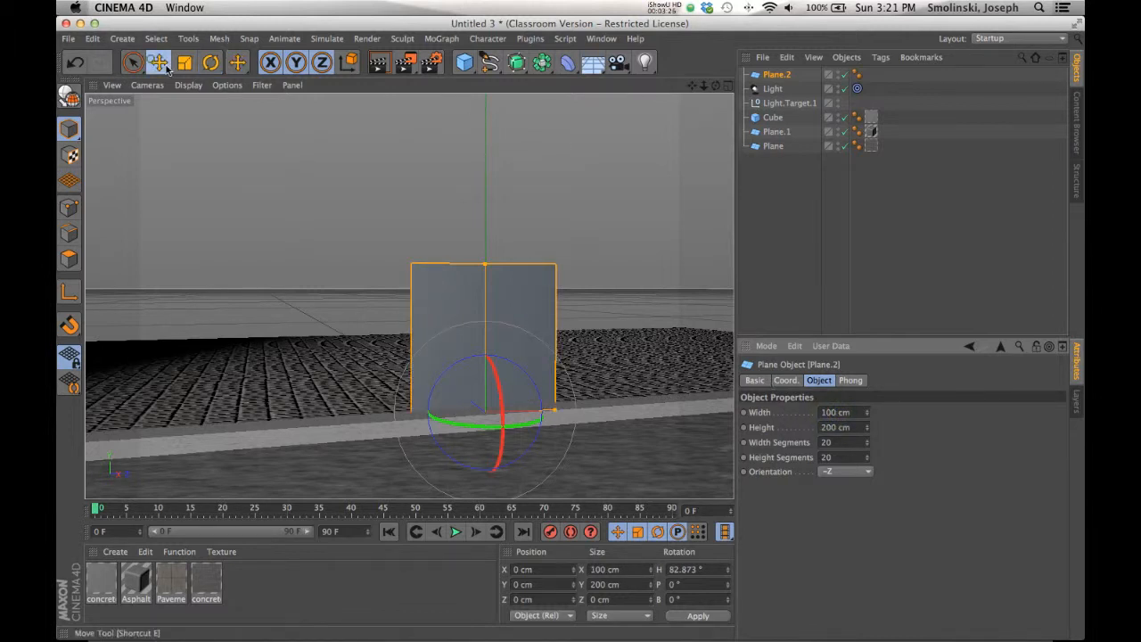
{"action": "left_click_drag", "start_coordinate": [484, 317], "coordinate": [460, 163]}
{"action": "left_click_drag", "start_coordinate": [572, 254], "coordinate": [399, 249]}
{"action": "key", "text": "r"}
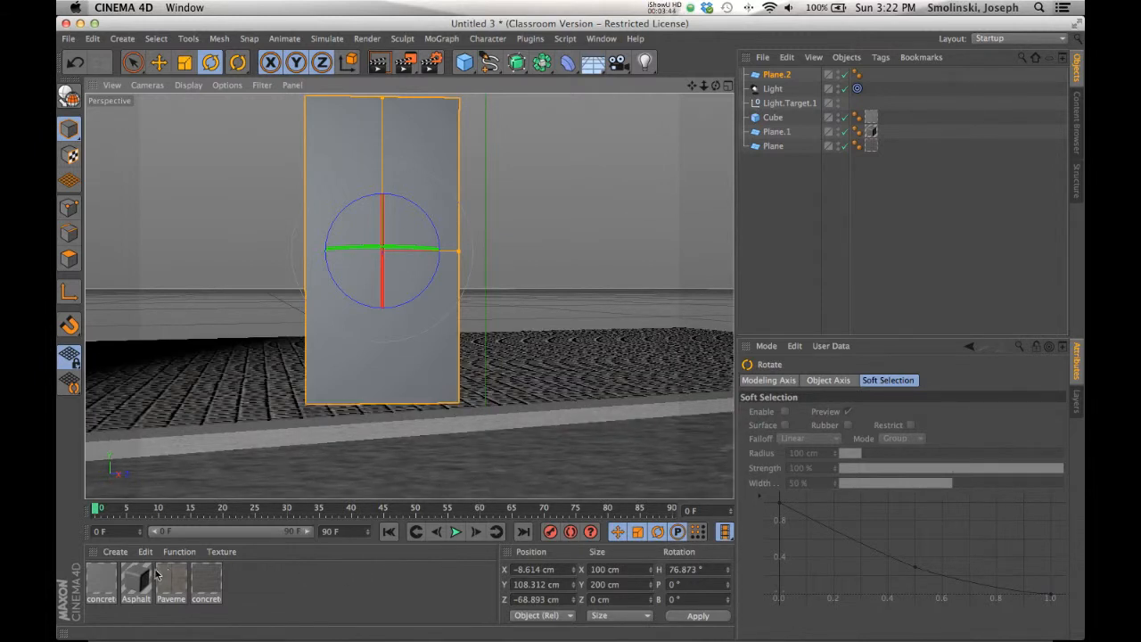
Create a new material and disable its Specular channel.
{"action": "left_click", "coordinate": [115, 552]}
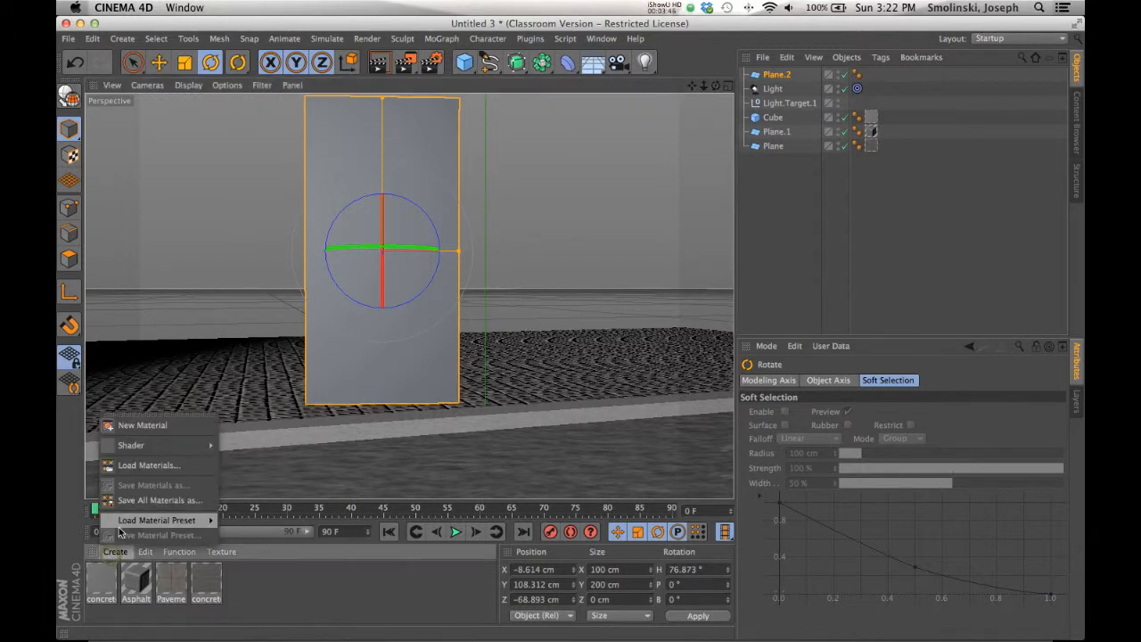
{"action": "left_click", "coordinate": [129, 426]}
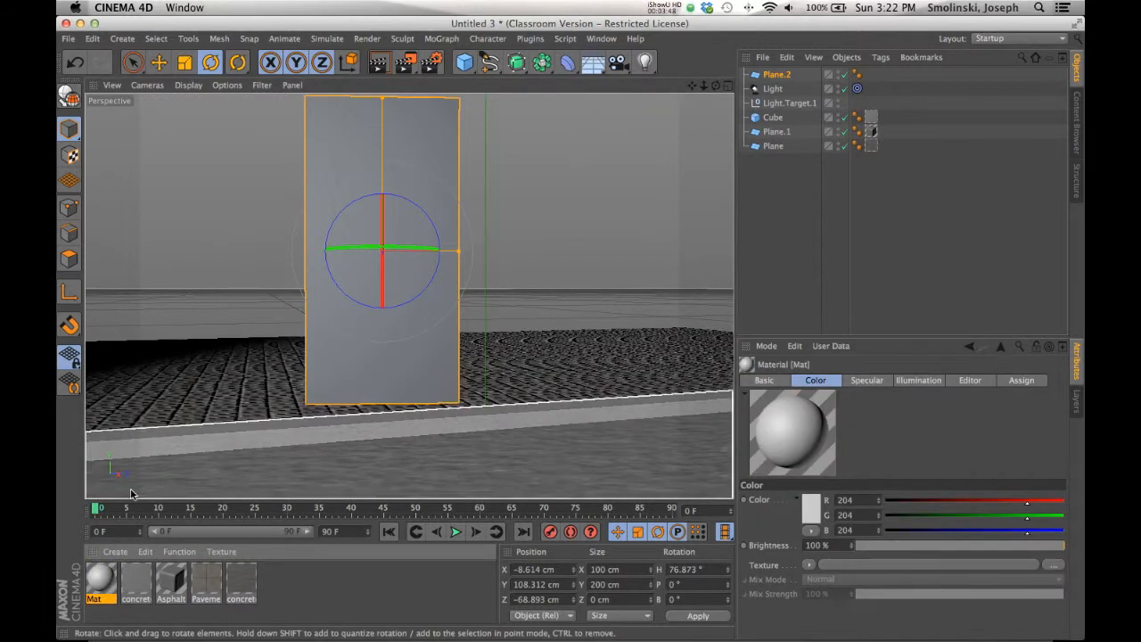
{"action": "double_click", "coordinate": [110, 571]}
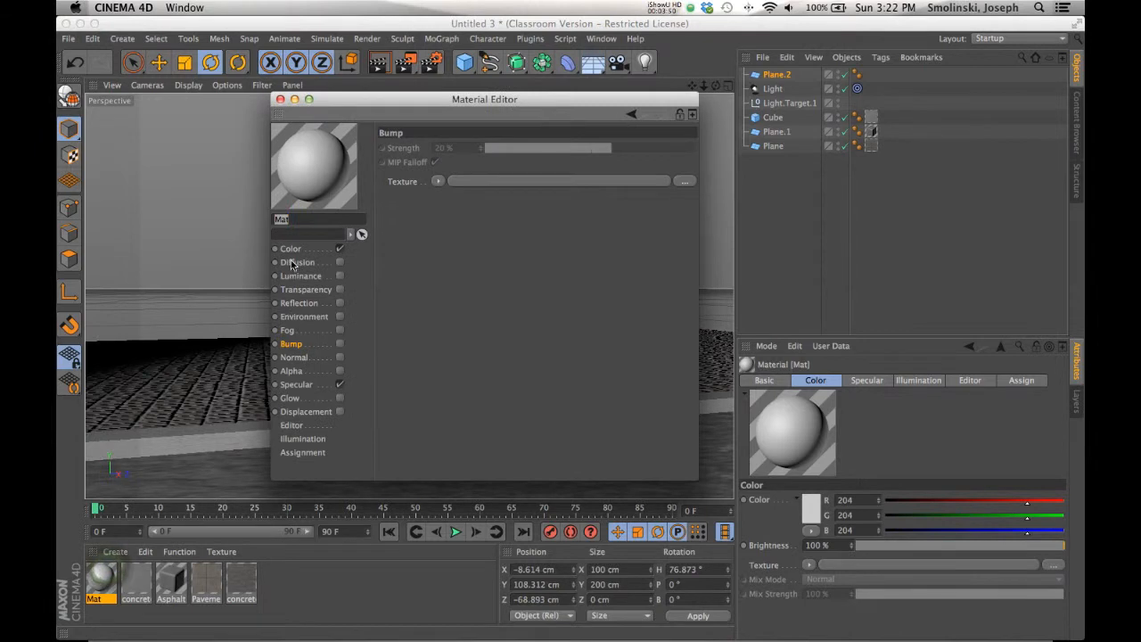
{"action": "left_click", "coordinate": [339, 384]}
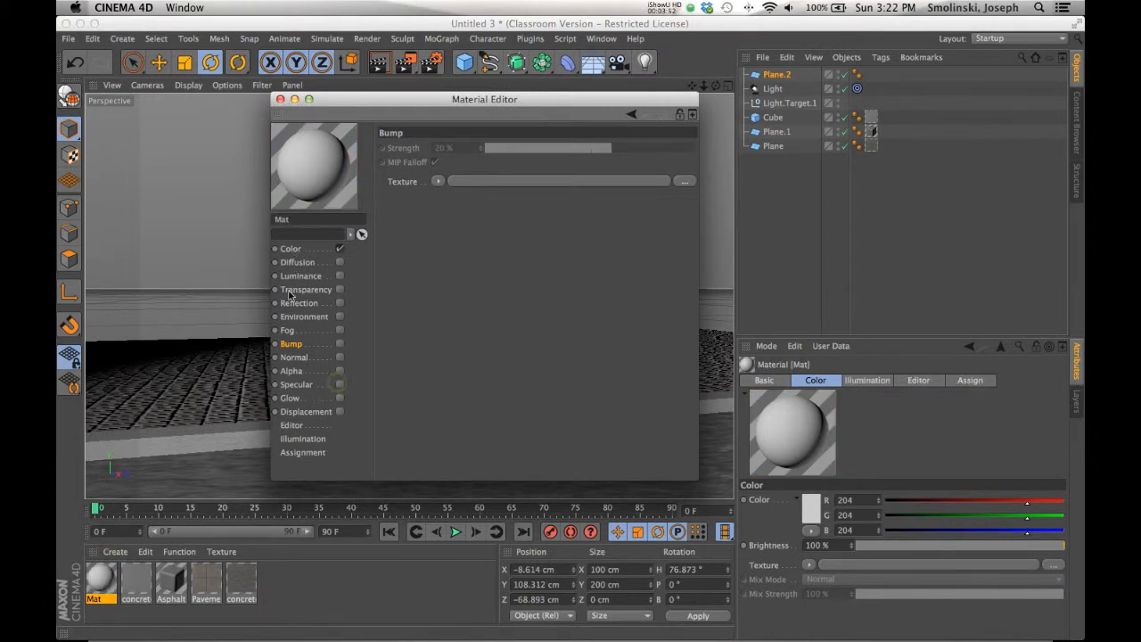
Load LightPost.psd from the Intro folder as the texture of the material's Color channel.
{"action": "left_click", "coordinate": [291, 250]}
{"action": "left_click", "coordinate": [446, 212]}
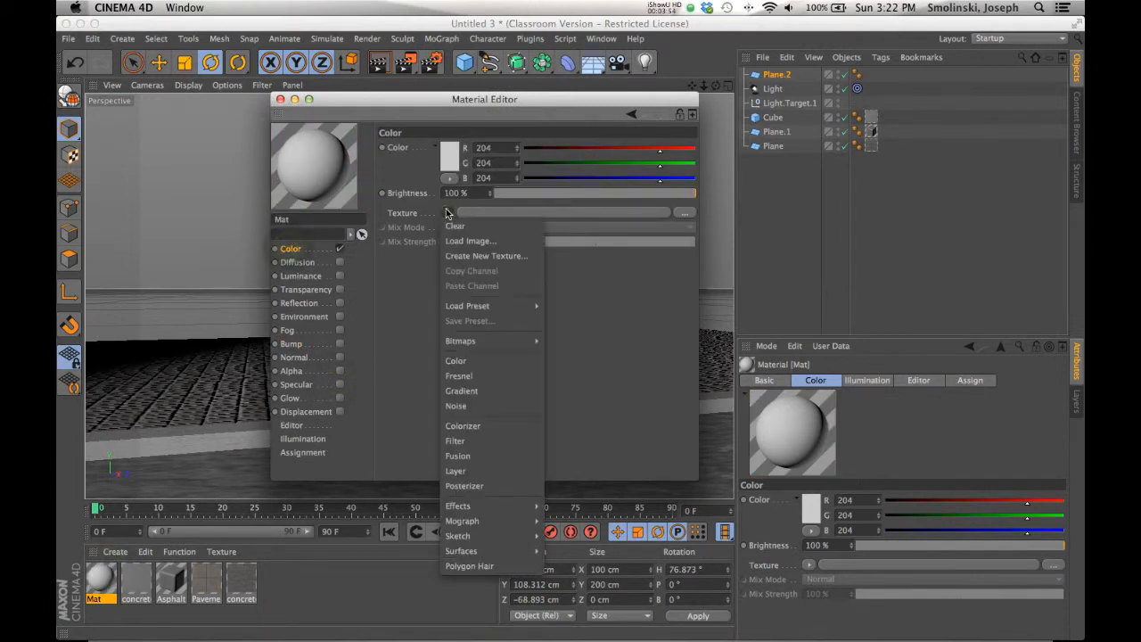
{"action": "left_click", "coordinate": [450, 243]}
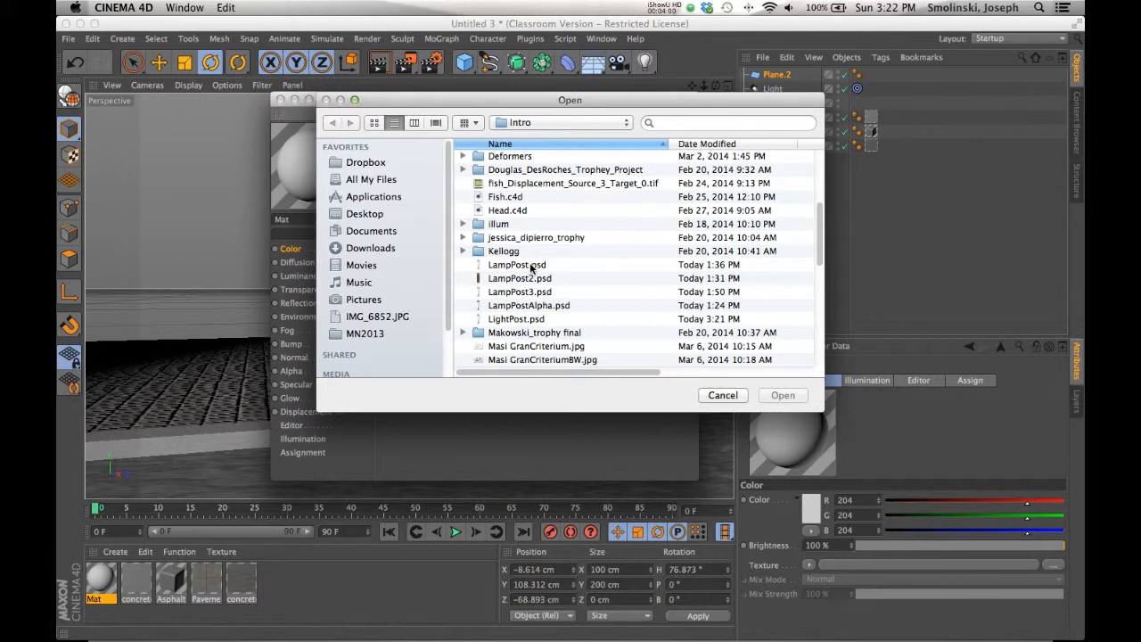
{"action": "left_click", "coordinate": [532, 267]}
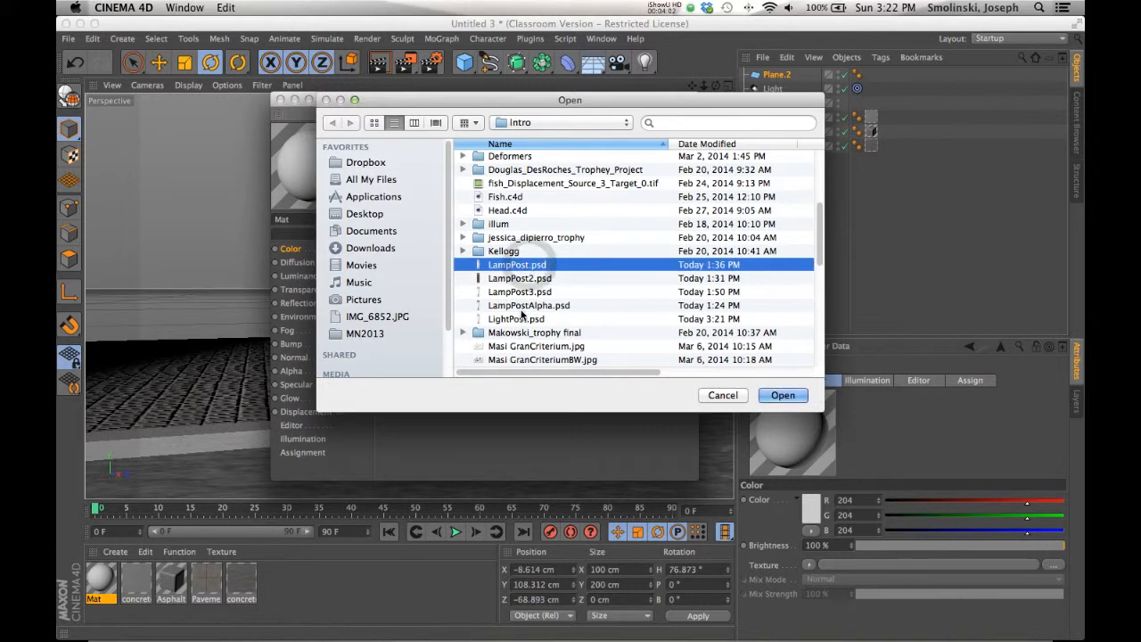
{"action": "left_click", "coordinate": [515, 323]}
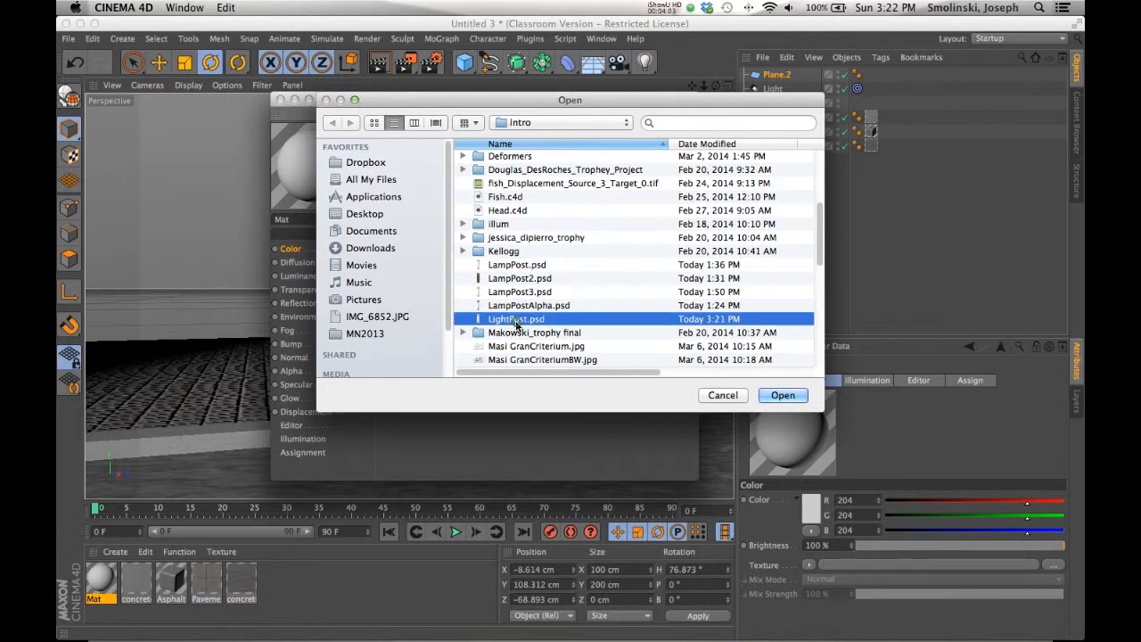
{"action": "left_click", "coordinate": [782, 395]}
{"action": "left_click", "coordinate": [680, 234]}
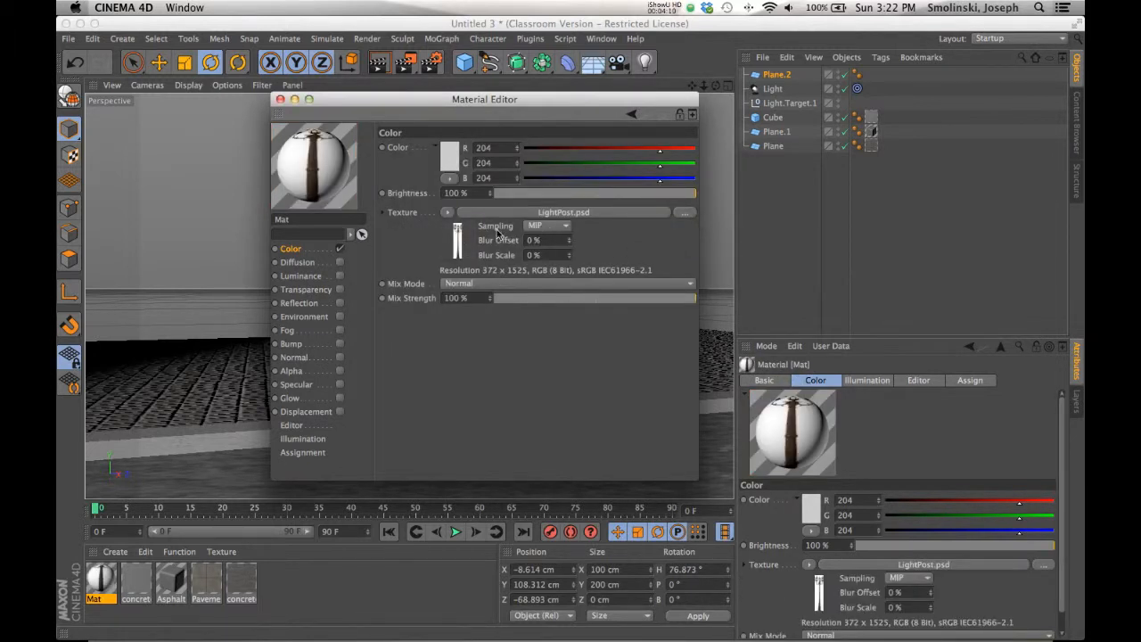
Enable the material's Alpha channel and give it a copy of the Color channel's LightPost.psd texture.
{"action": "left_click", "coordinate": [446, 212]}
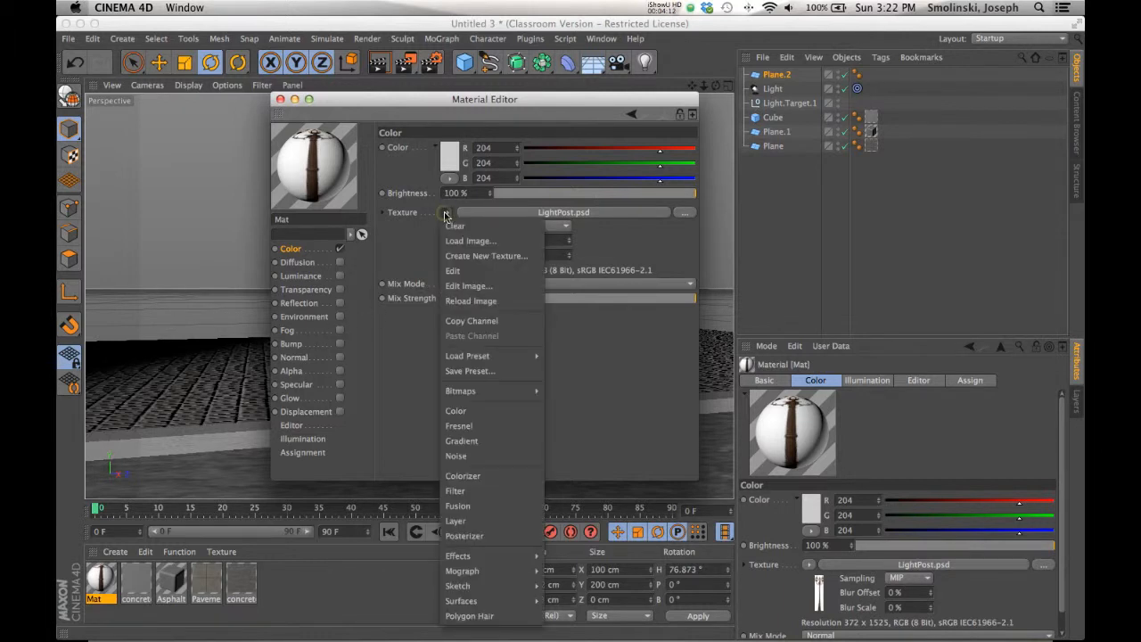
{"action": "left_click", "coordinate": [467, 322]}
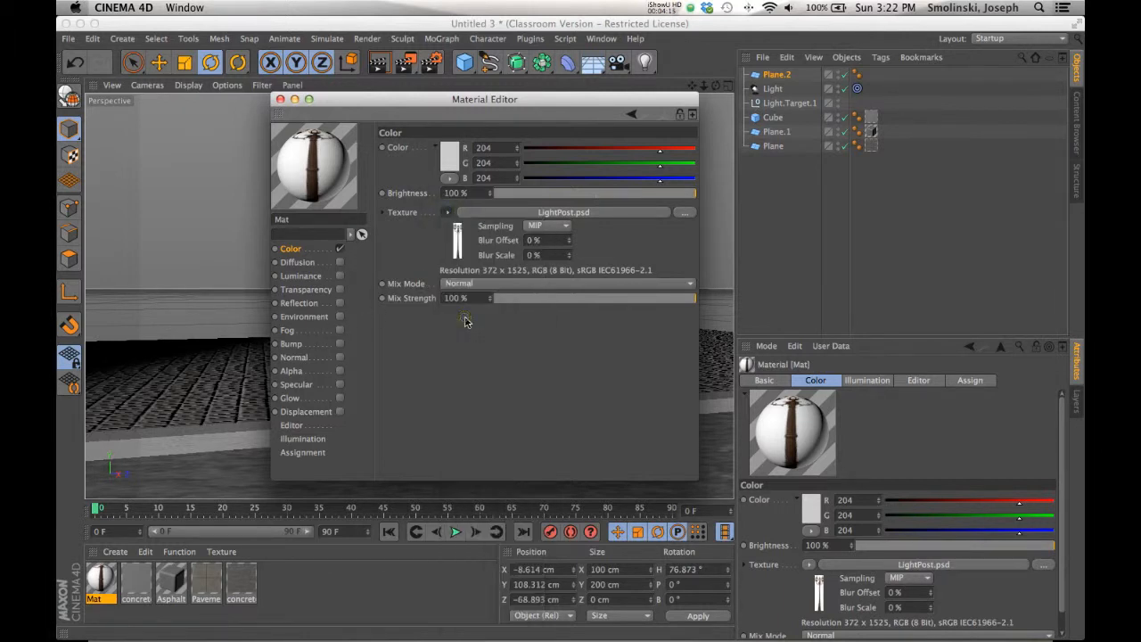
{"action": "left_click", "coordinate": [293, 373]}
{"action": "left_click", "coordinate": [339, 370]}
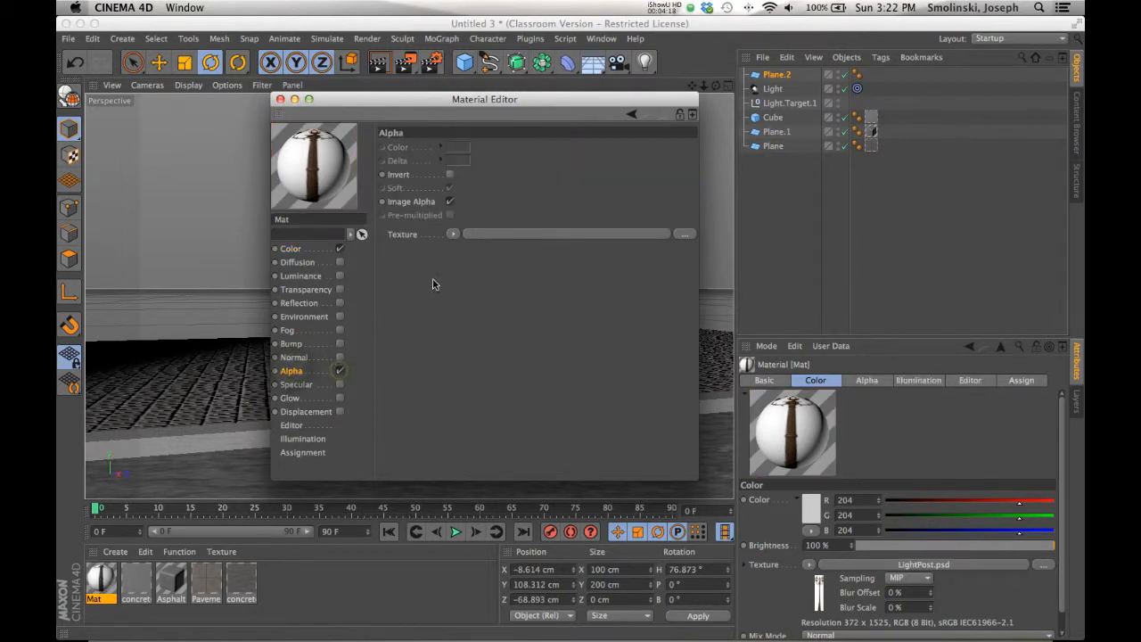
{"action": "left_click", "coordinate": [452, 235]}
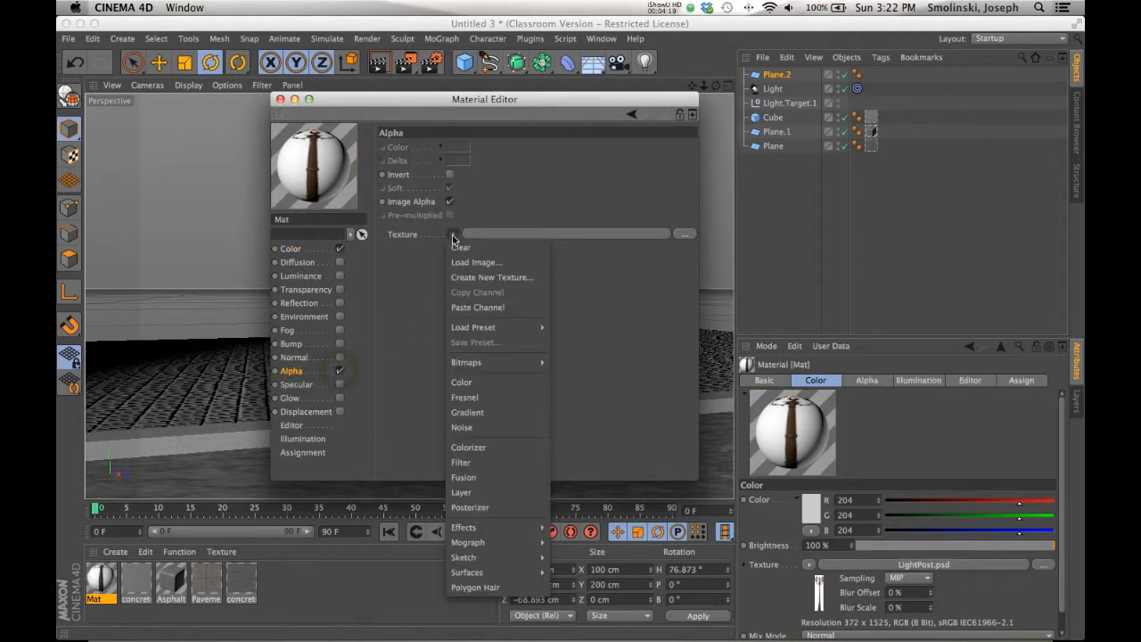
{"action": "left_click", "coordinate": [465, 307]}
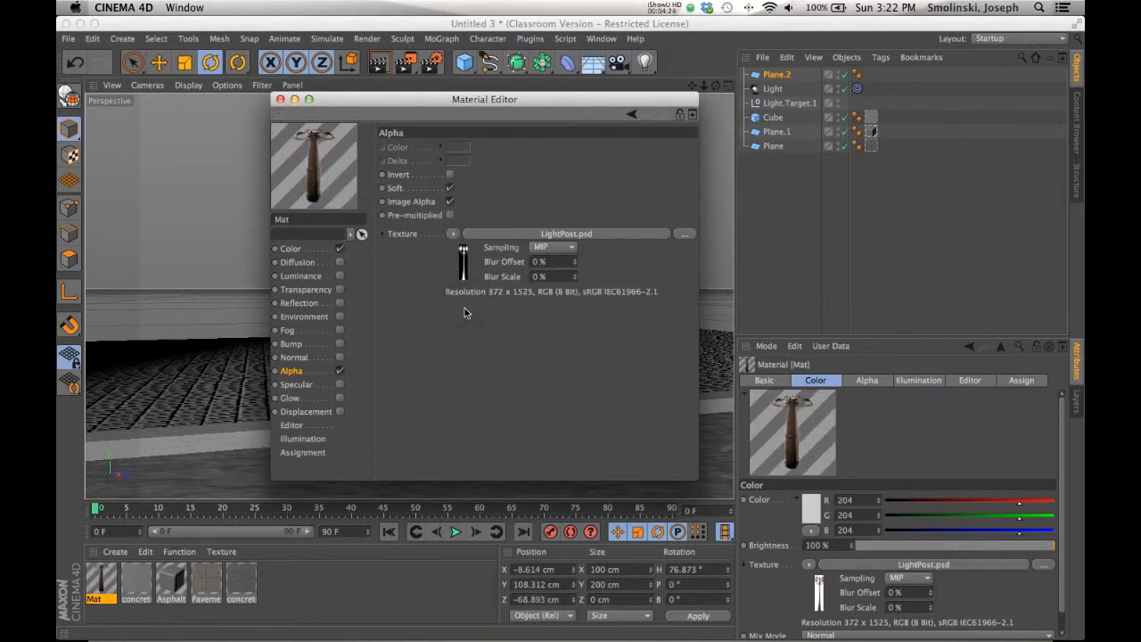
Turn Soft off and Invert on in the Alpha channel, and apply the material to the upright plane.
{"action": "left_click", "coordinate": [450, 188]}
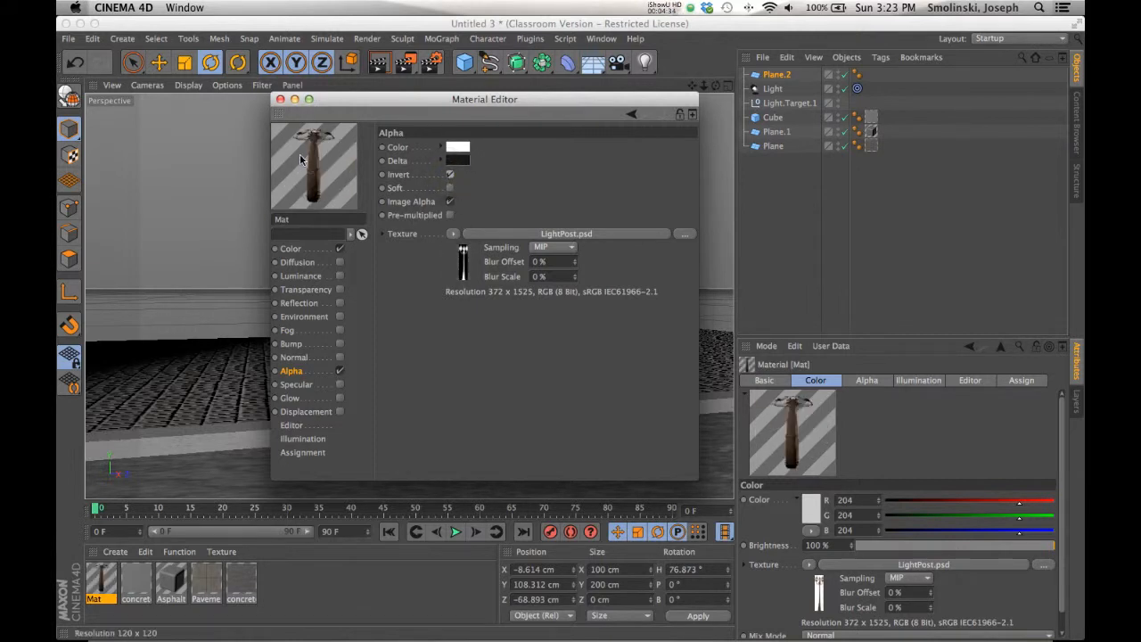
{"action": "left_click", "coordinate": [280, 100]}
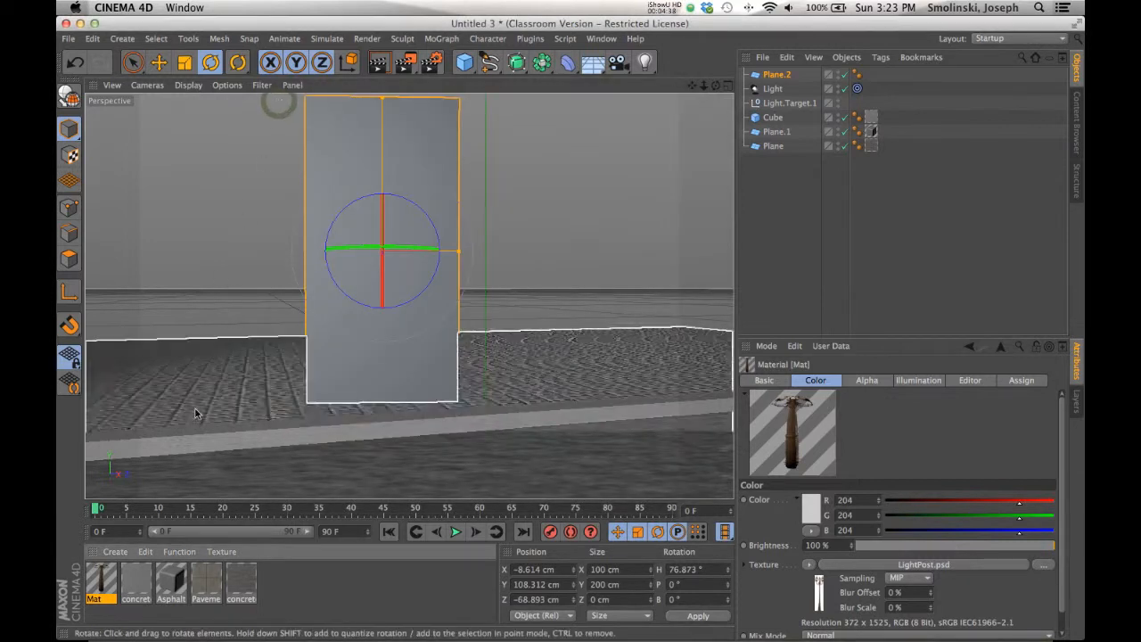
{"action": "left_click_drag", "start_coordinate": [100, 592], "coordinate": [356, 363]}
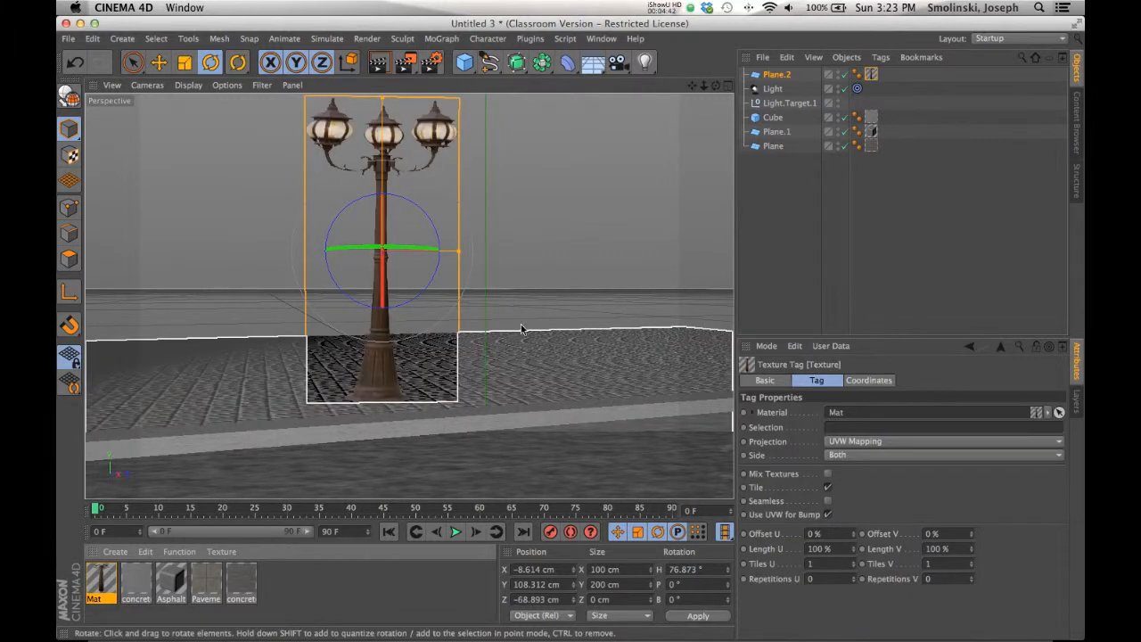
Narrow the lamp post plane to about 58 cm wide and render the perspective view.
{"action": "left_click_drag", "start_coordinate": [459, 256], "coordinate": [427, 254]}
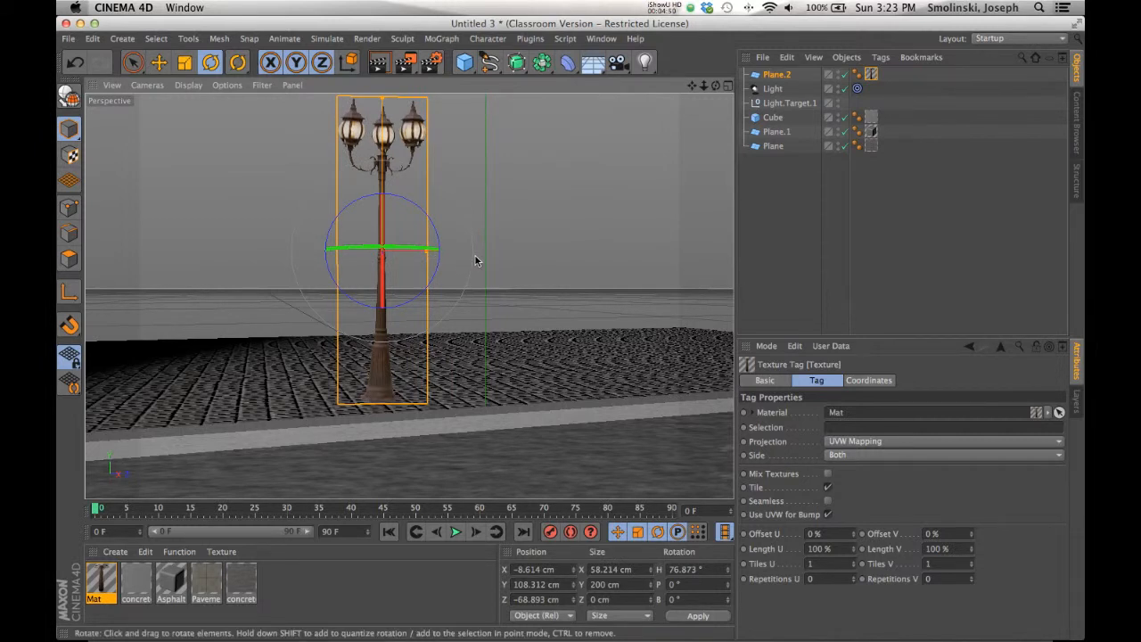
{"action": "left_click", "coordinate": [378, 64]}
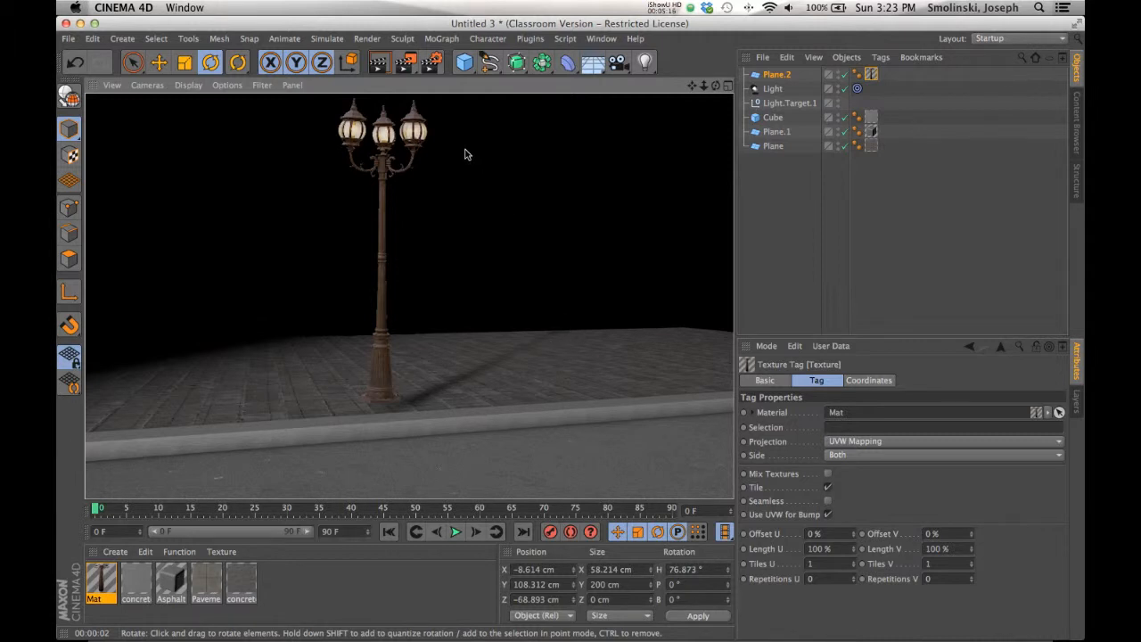
{"action": "left_click", "coordinate": [717, 89]}
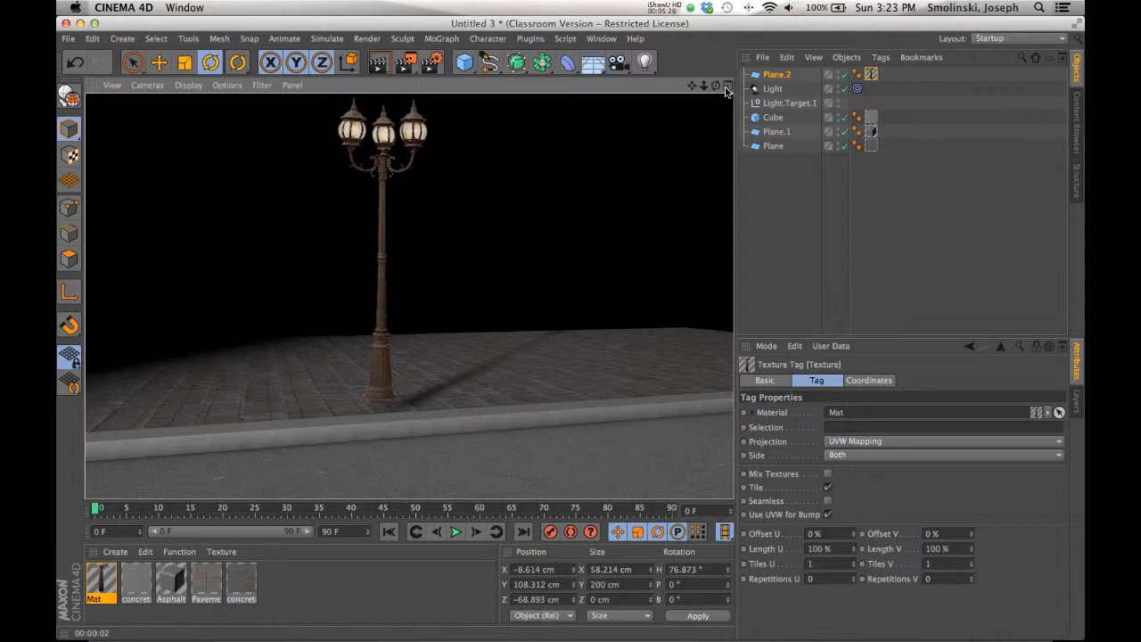
Move the lamp post plane to about X -30, Y 99, Z -64 cm so its base meets the pavement, and render the view.
{"action": "left_click", "coordinate": [776, 74]}
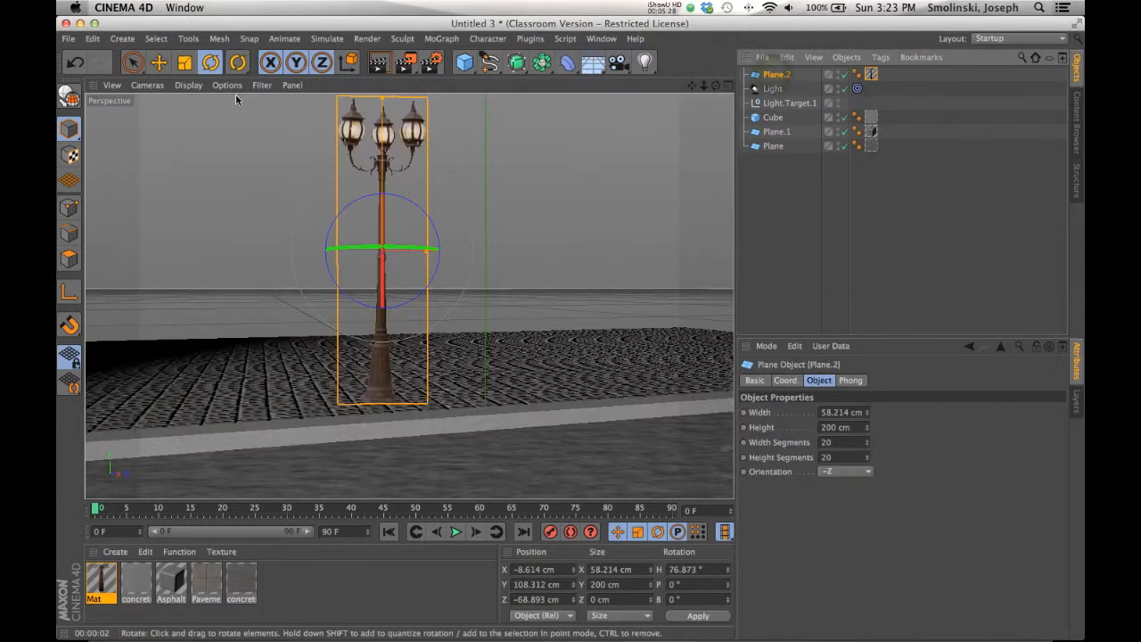
{"action": "key", "text": "e"}
{"action": "left_click_drag", "start_coordinate": [382, 158], "coordinate": [382, 171]}
{"action": "left_click_drag", "start_coordinate": [382, 266], "coordinate": [384, 264]}
{"action": "left_click_drag", "start_coordinate": [383, 176], "coordinate": [385, 174]}
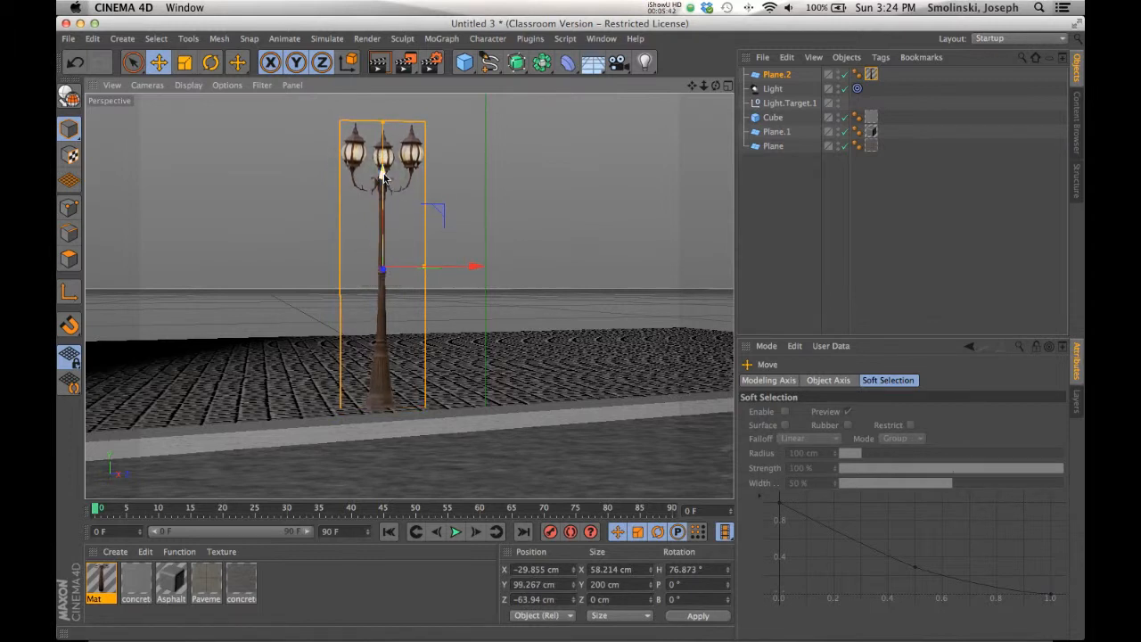
{"action": "left_click", "coordinate": [379, 64]}
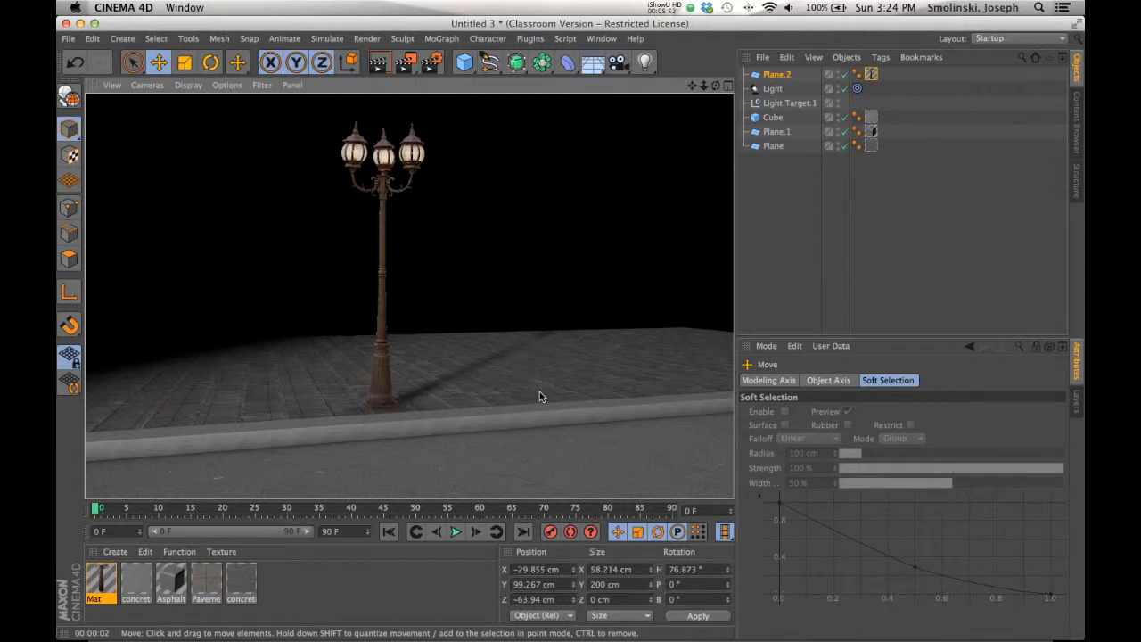
Move the spotlight to about X 999, Y 1132, Z -881 cm and render the perspective view to check the shadow.
{"action": "left_click", "coordinate": [727, 86]}
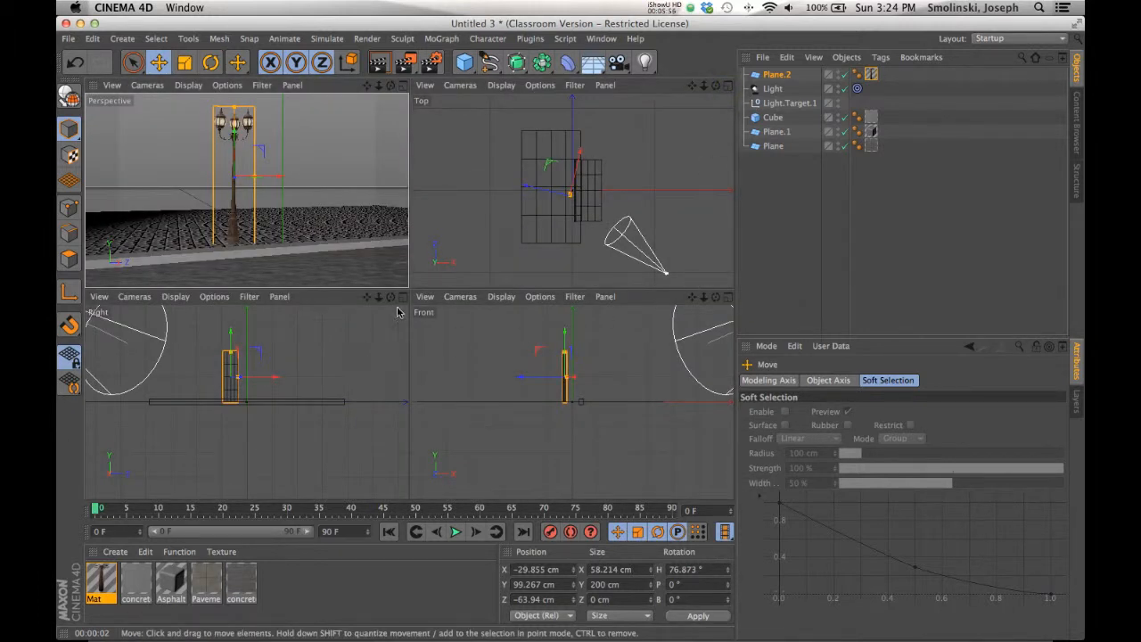
{"action": "left_click_drag", "start_coordinate": [703, 296], "coordinate": [665, 293]}
{"action": "left_click", "coordinate": [772, 88]}
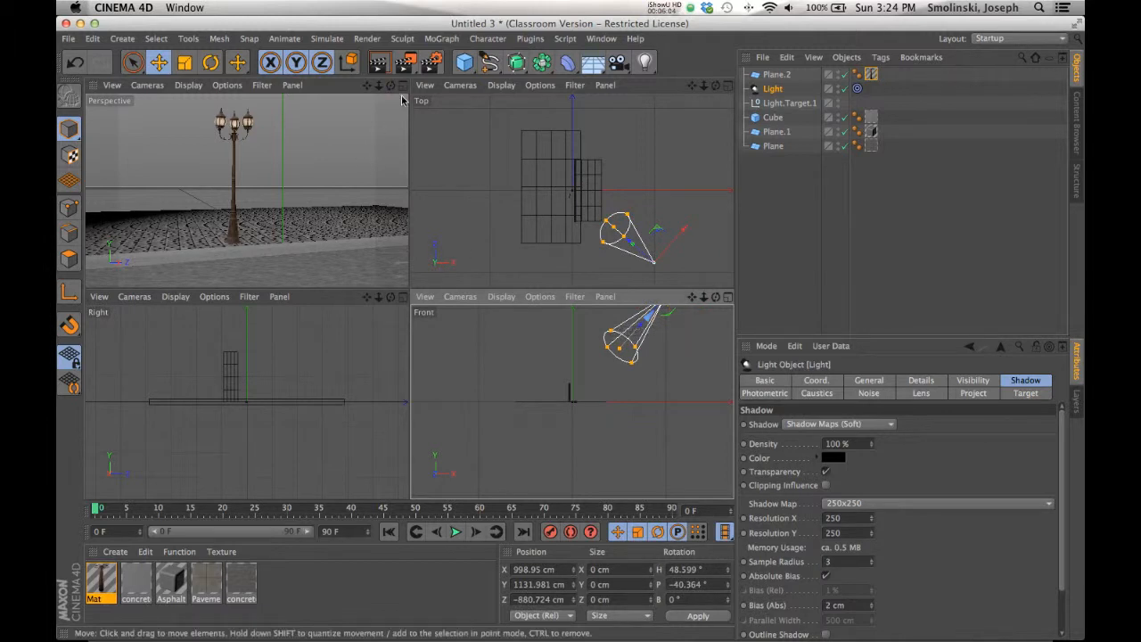
{"action": "key", "text": "F1"}
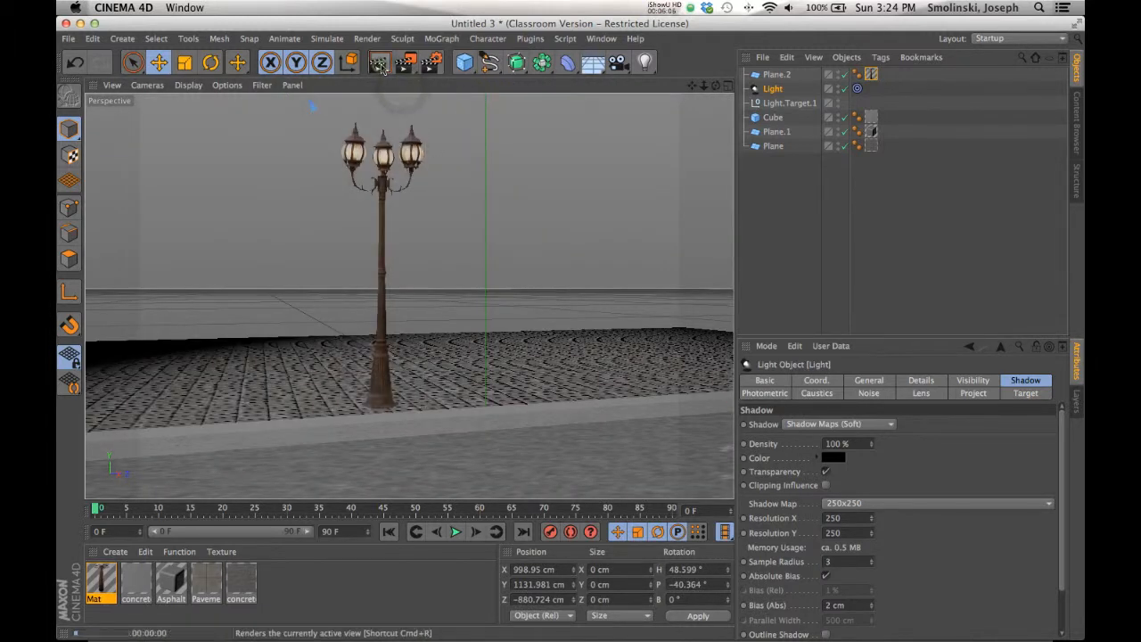
{"action": "left_click", "coordinate": [379, 63]}
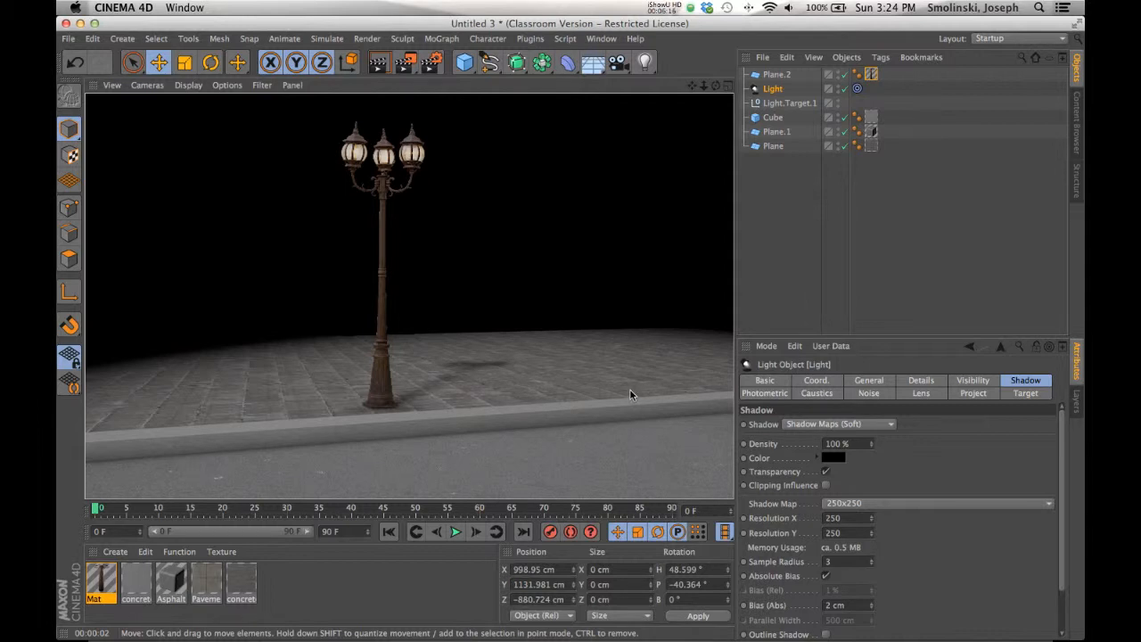
Lower the perspective viewing angle, move the spotlight to about X 1273, Z -570 cm, and render the view.
{"action": "left_click_drag", "start_coordinate": [716, 85], "coordinate": [716, 62]}
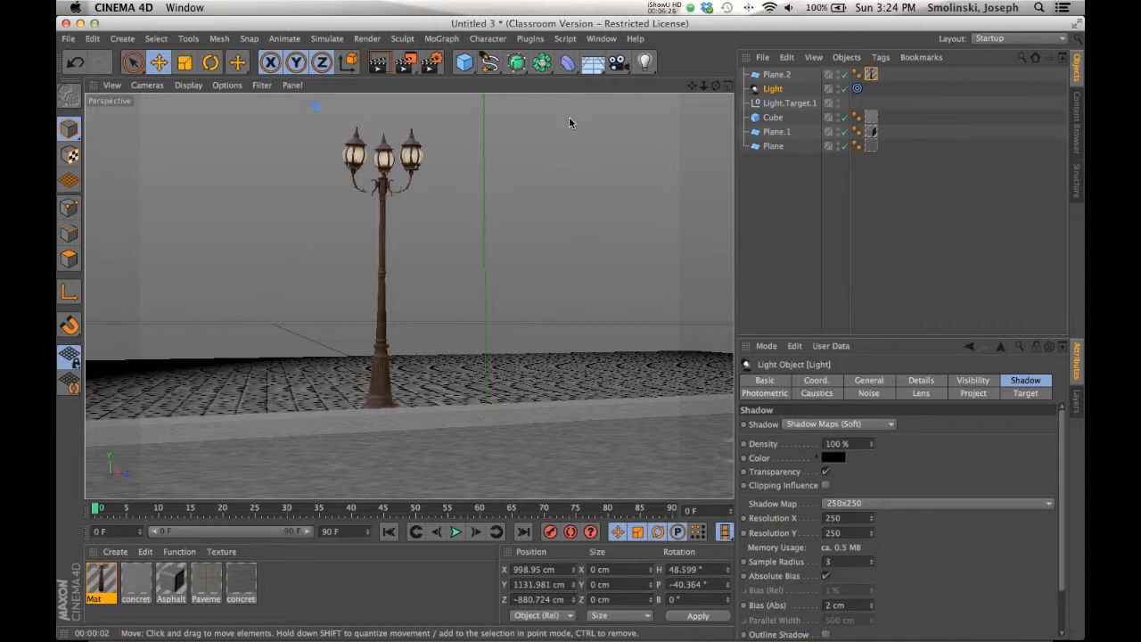
{"action": "left_click", "coordinate": [729, 85]}
{"action": "left_click_drag", "start_coordinate": [689, 230], "coordinate": [691, 195]}
{"action": "left_click", "coordinate": [403, 87]}
{"action": "left_click", "coordinate": [378, 64]}
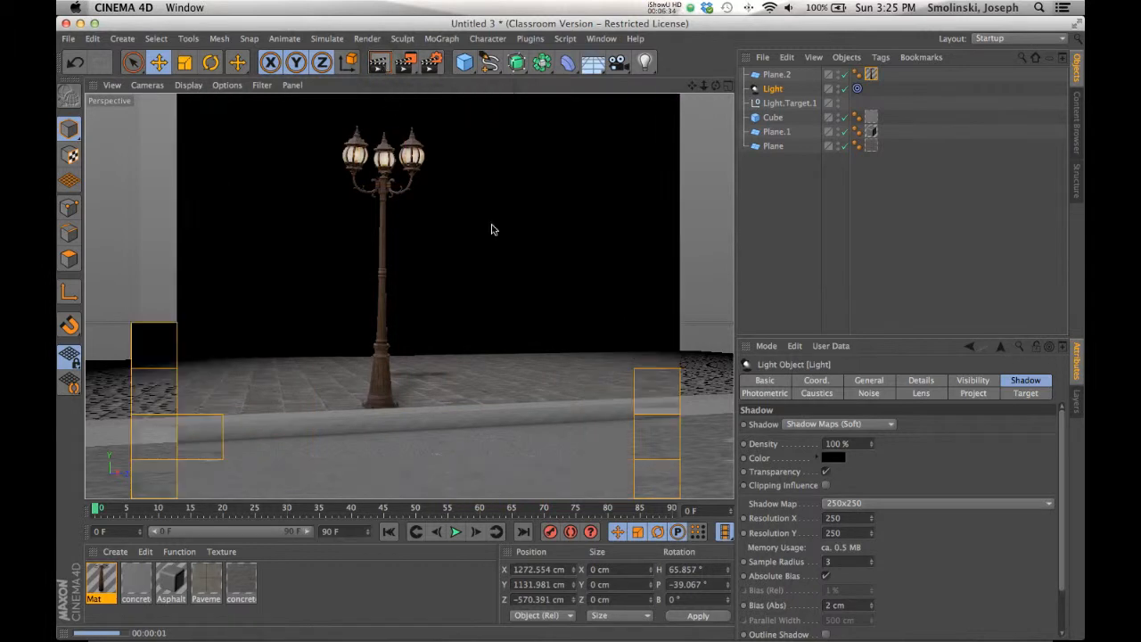